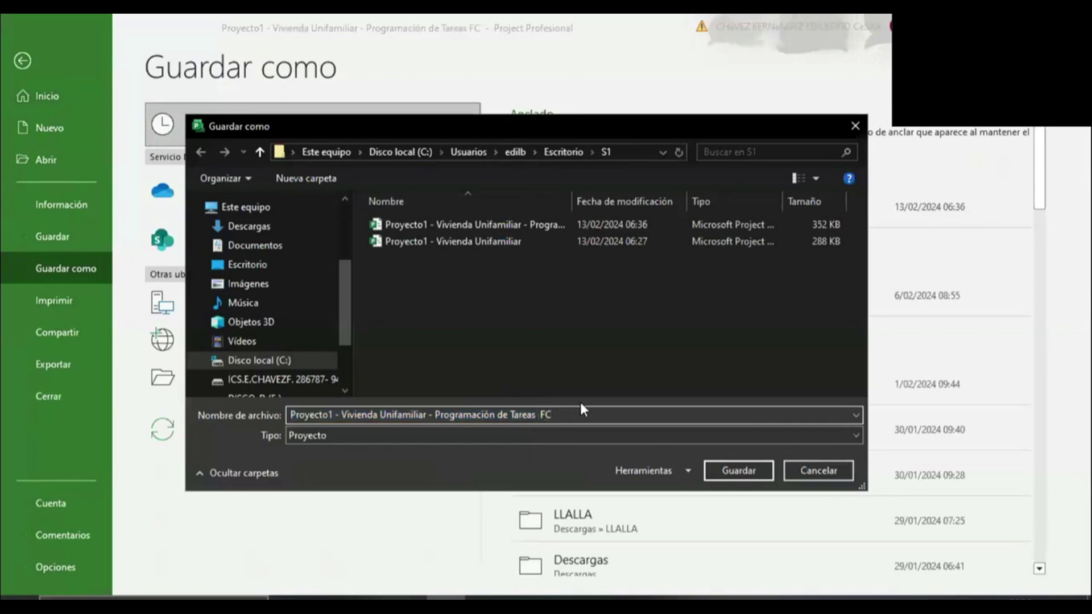
Step: Save the project under the name "Proyecto1 - Vivienda Unifamiliar - Programación de Tareas usando FC-CC-CF-FF"
type("usnado")
key("BackSpace")
key("BackSpace")
key("BackSpace")
key("BackSpace")
key("BackSpace")
type("ando")
key("End")
type("-")
type(" cc")
type("-cf1")
key("BackSpace")
key("BackSpace")
key("BackSpace")
key("BackSpace")
key("BackSpace")
key("BackSpace")
type("CC-CF-FF")
key("Left")
key("Left")
key("Left")
key("Left")
key("Left")
key("BackSpace")
key("BackSpace")
key("BackSpace")
type("-")
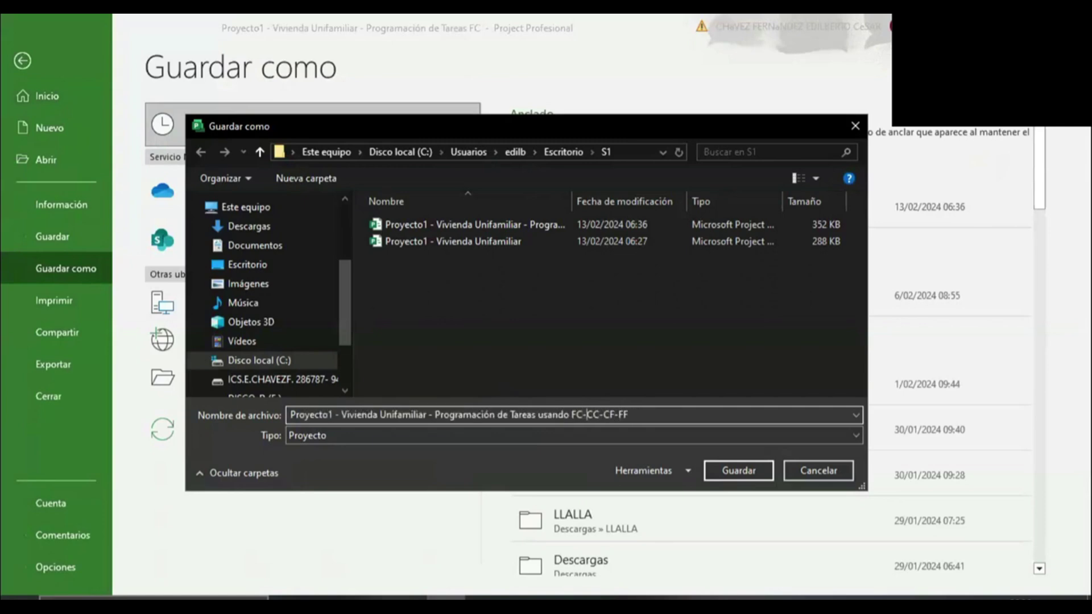
left_click(740, 475)
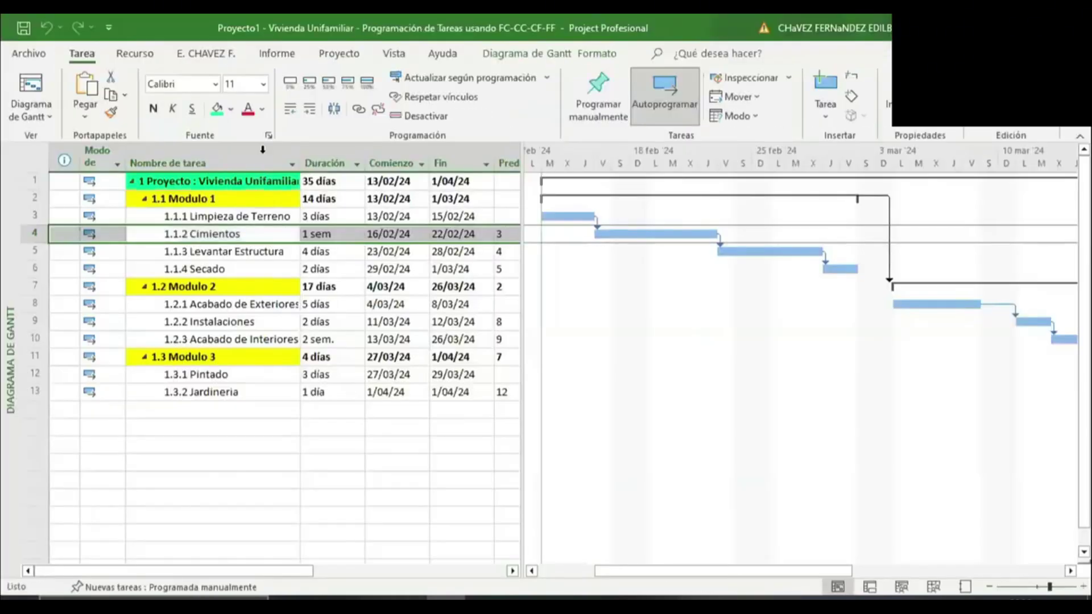
Step: Remove all the links between the tasks in the whole task list
left_click(262, 150)
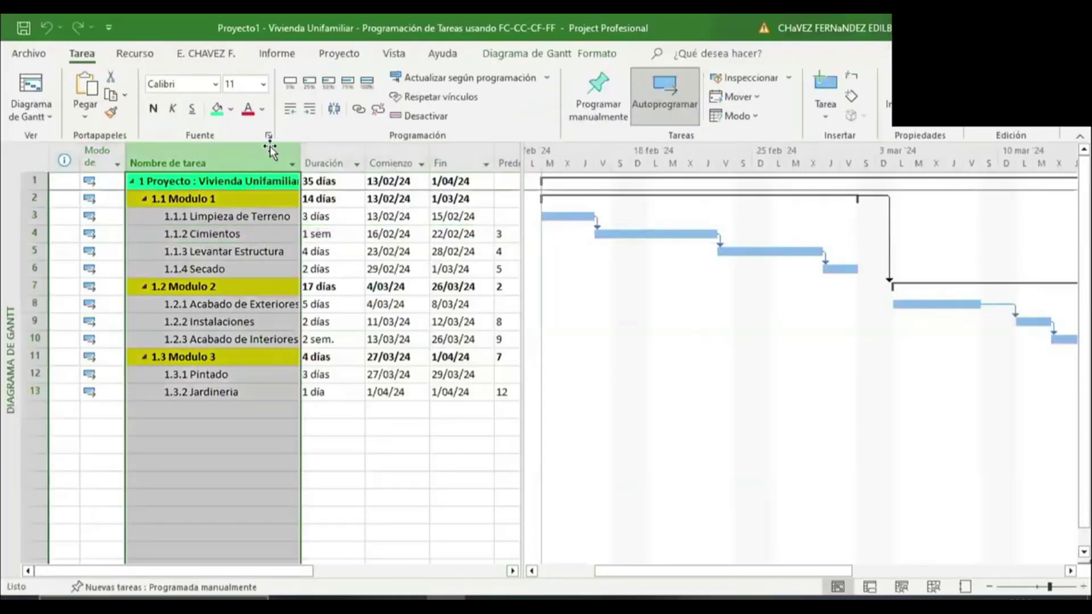
left_click(377, 110)
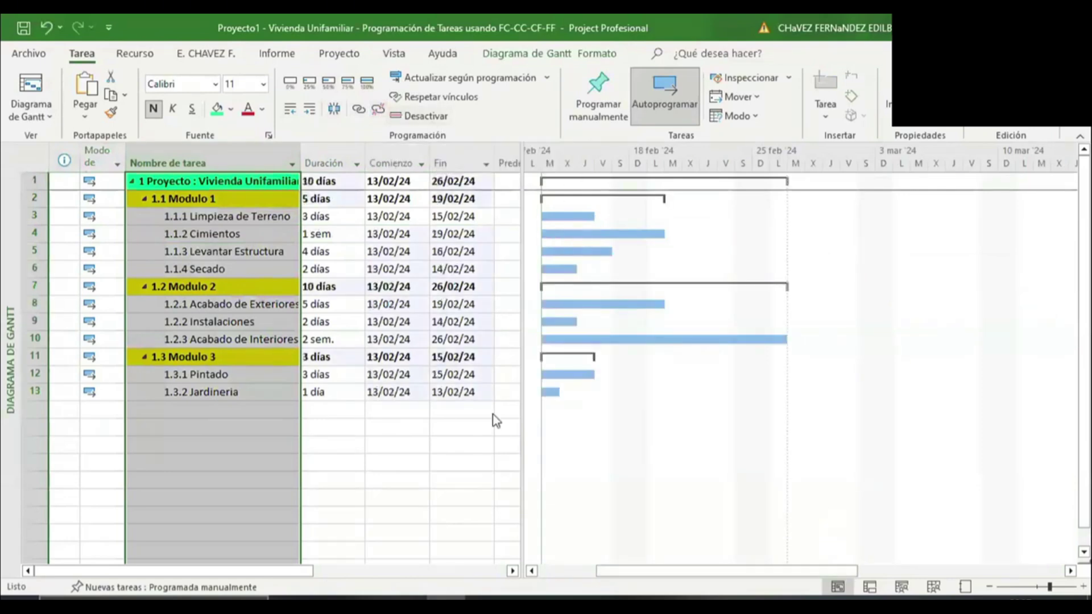
left_click_drag(398, 129, 353, 178)
Step: Enlarge the task table beside the Gantt chart so the full Predecesoras column fits
left_click(256, 233)
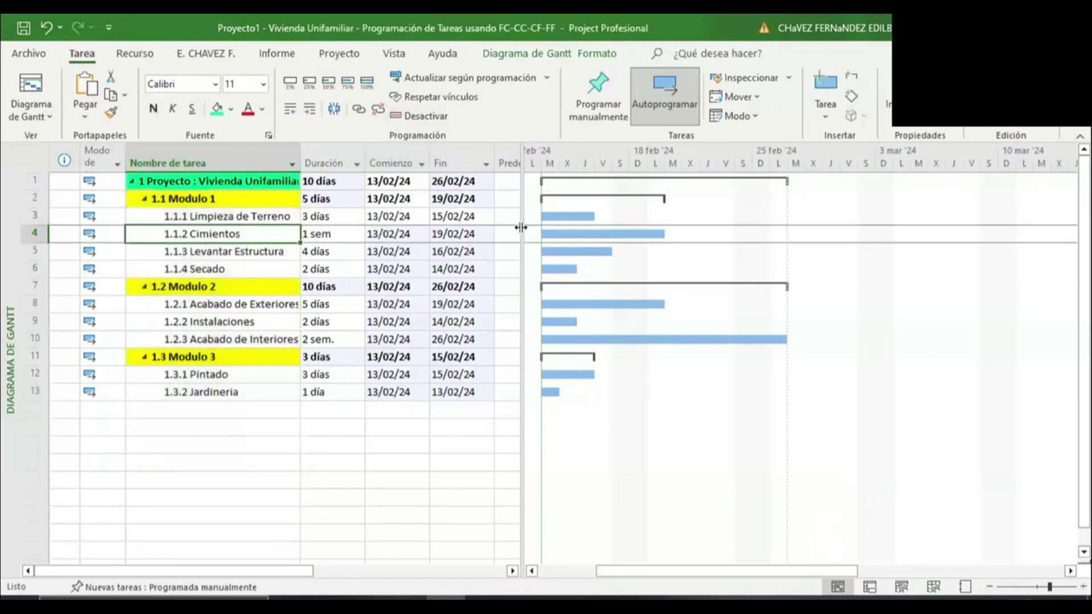
left_click_drag(521, 228, 573, 227)
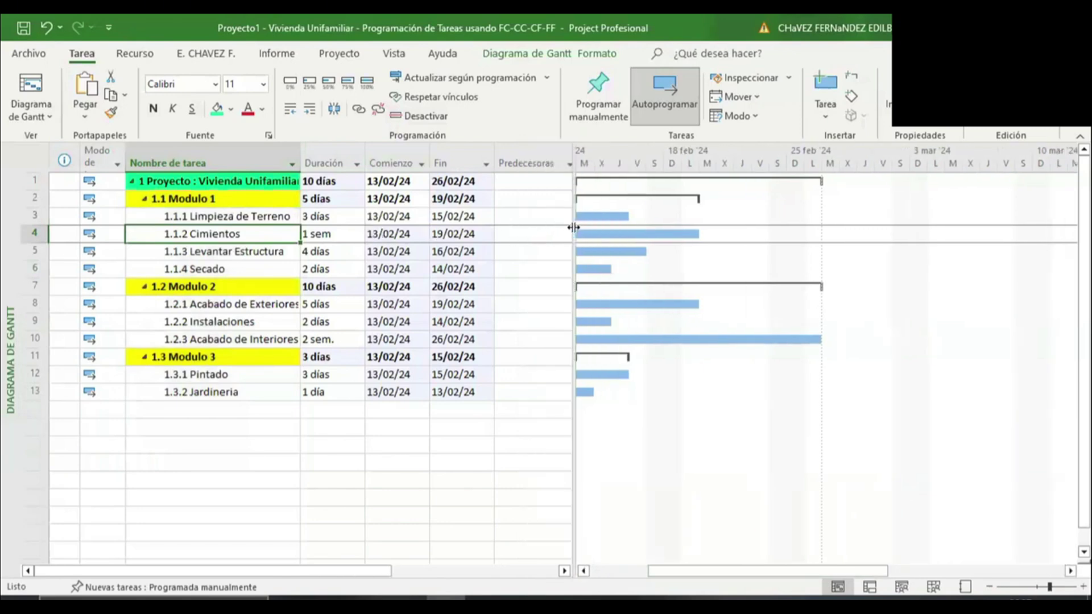
left_click_drag(573, 227, 596, 228)
left_click_drag(694, 571, 672, 572)
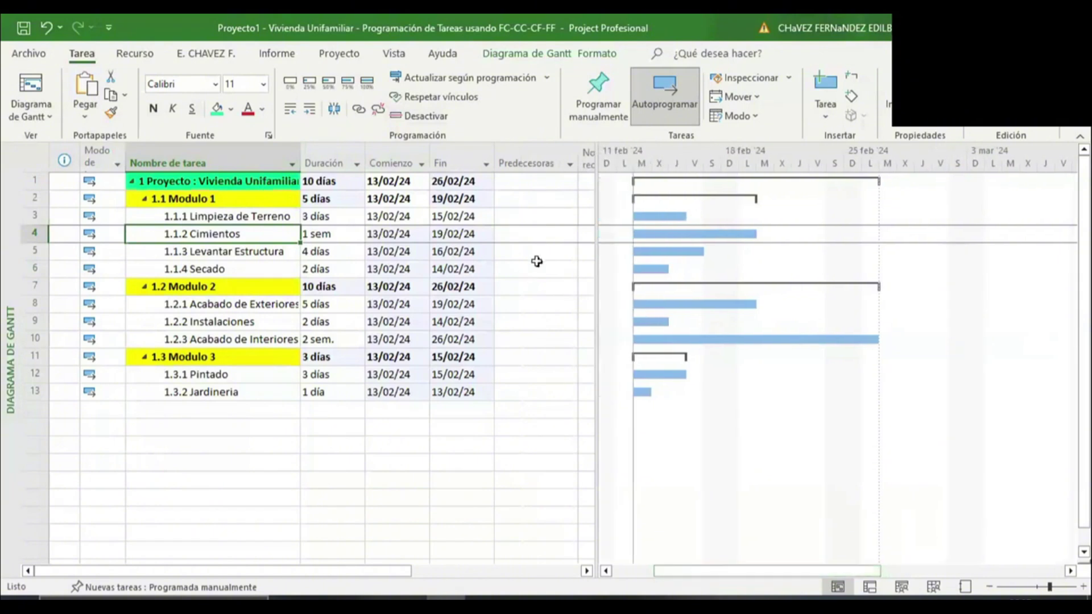
Step: Set the predecessor of task 1.1.2 Cimientos to 3CC
left_click(539, 235)
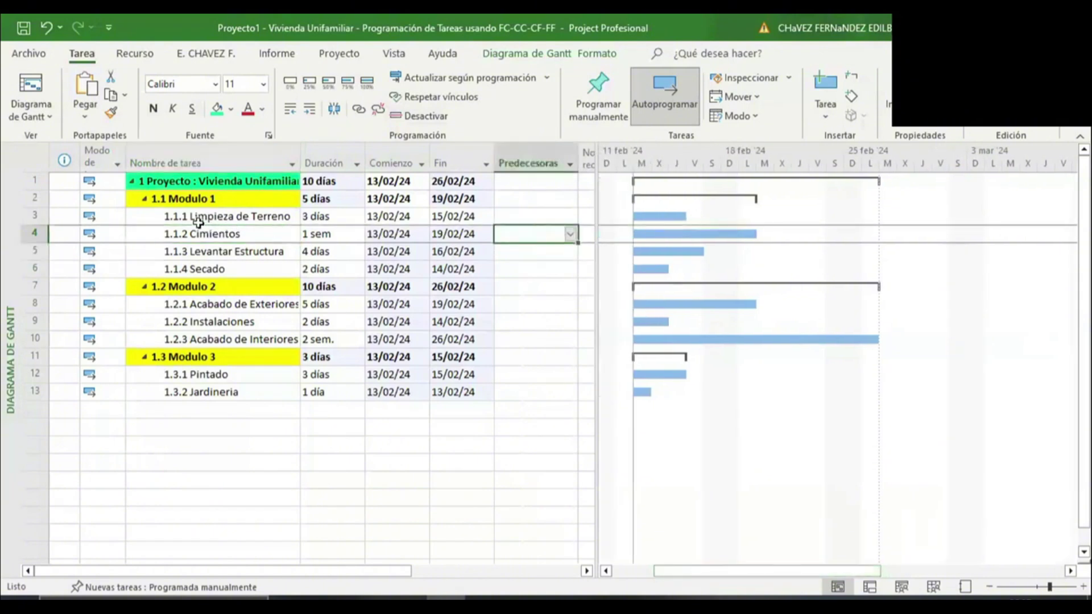
type("3CC")
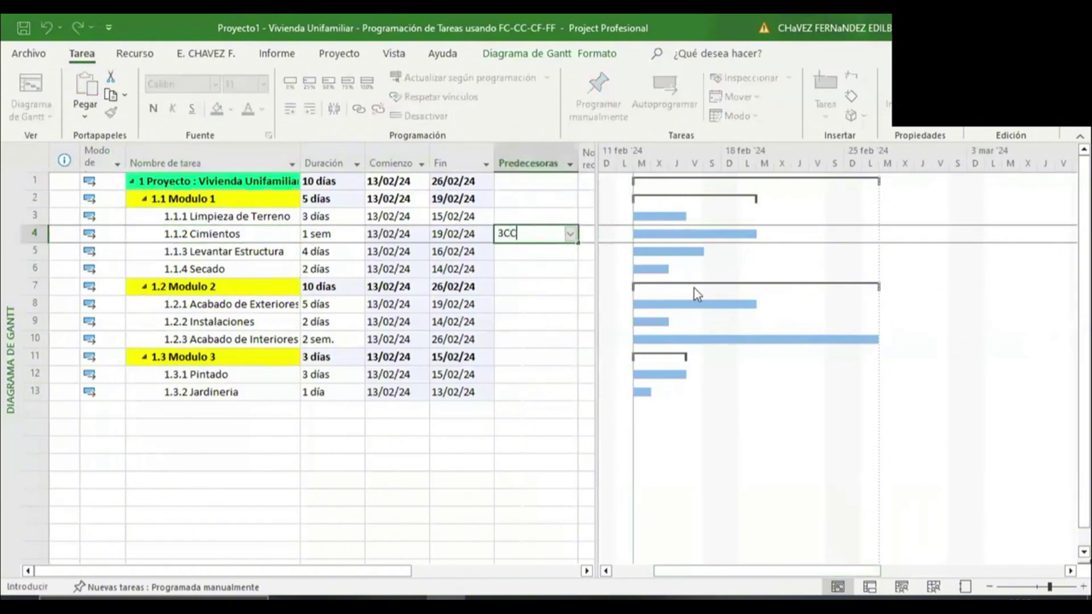
key("Return")
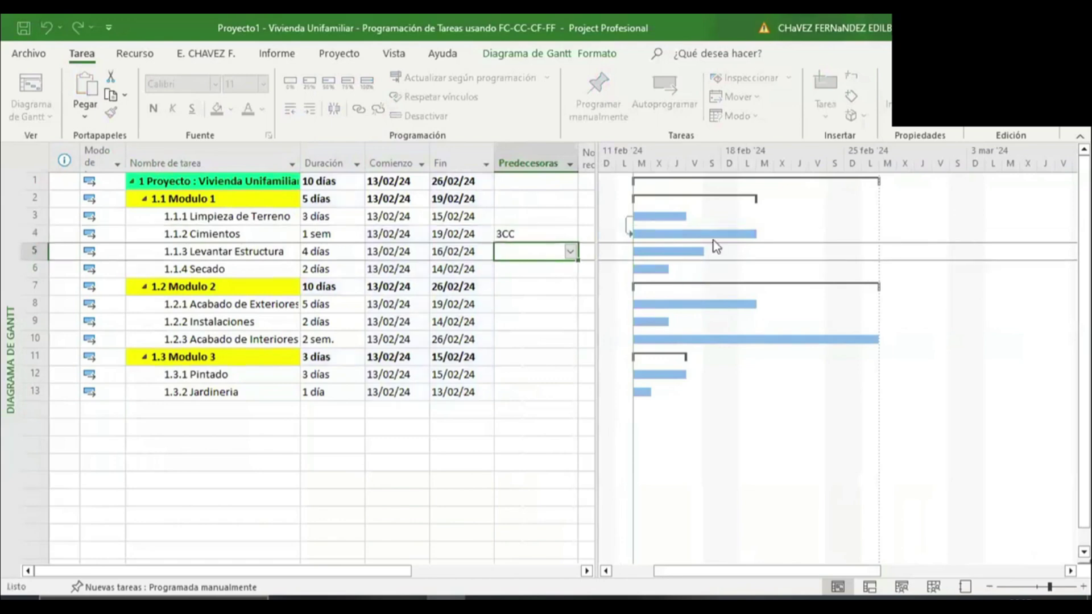
mouse_move(626, 201)
left_mouse_down()
mouse_move(604, 228)
mouse_move(649, 206)
mouse_move(623, 201)
left_mouse_up()
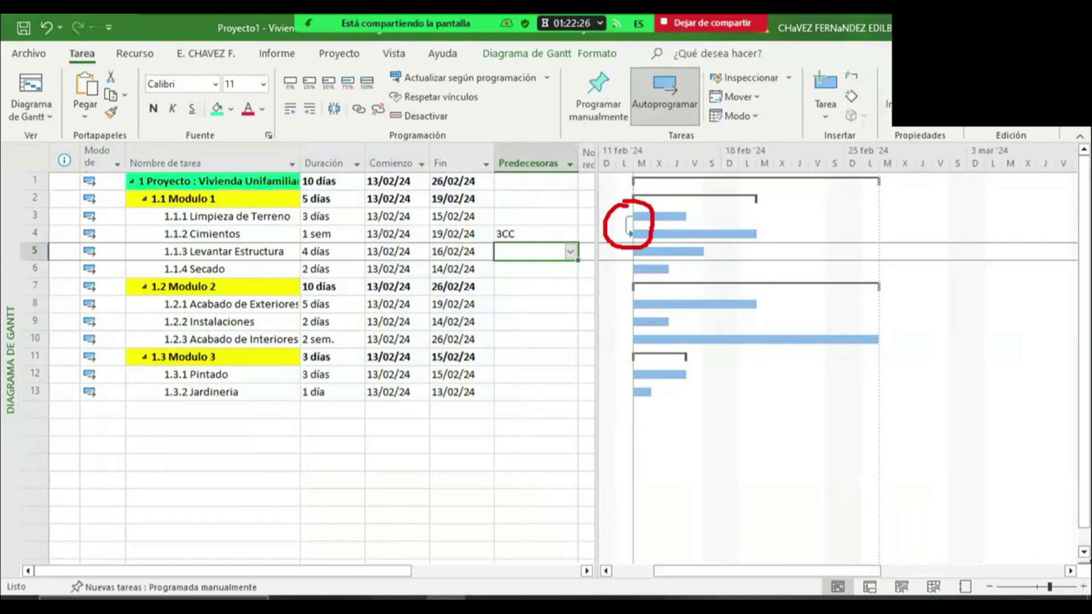
Step: Add a 2-day lag to the predecessor of task 1.1.2 Cimientos, making it 3CC+2
left_click(548, 235)
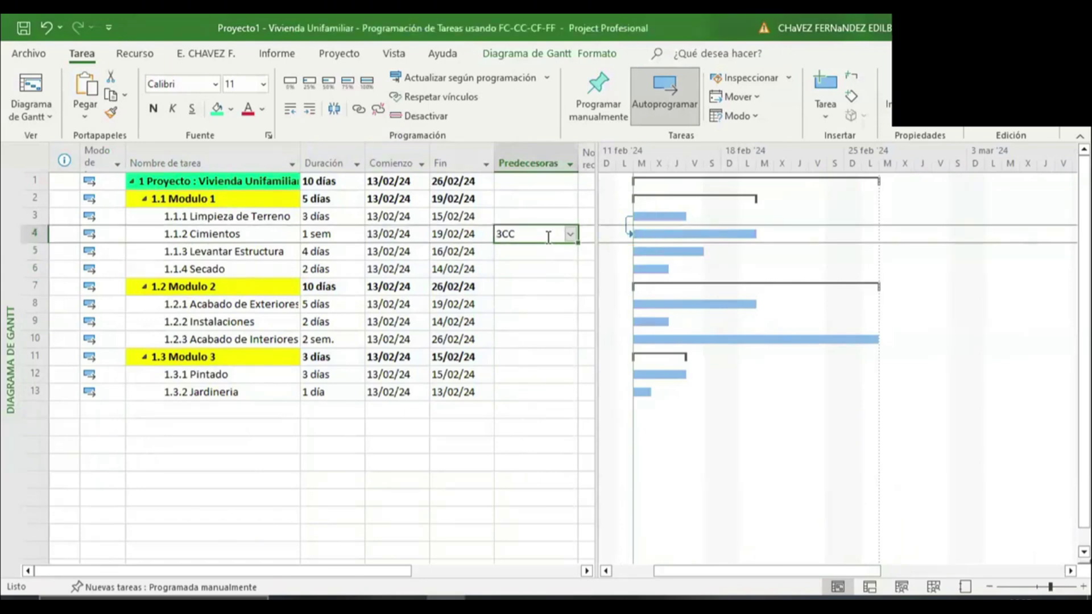
left_click(547, 236)
left_click(556, 237)
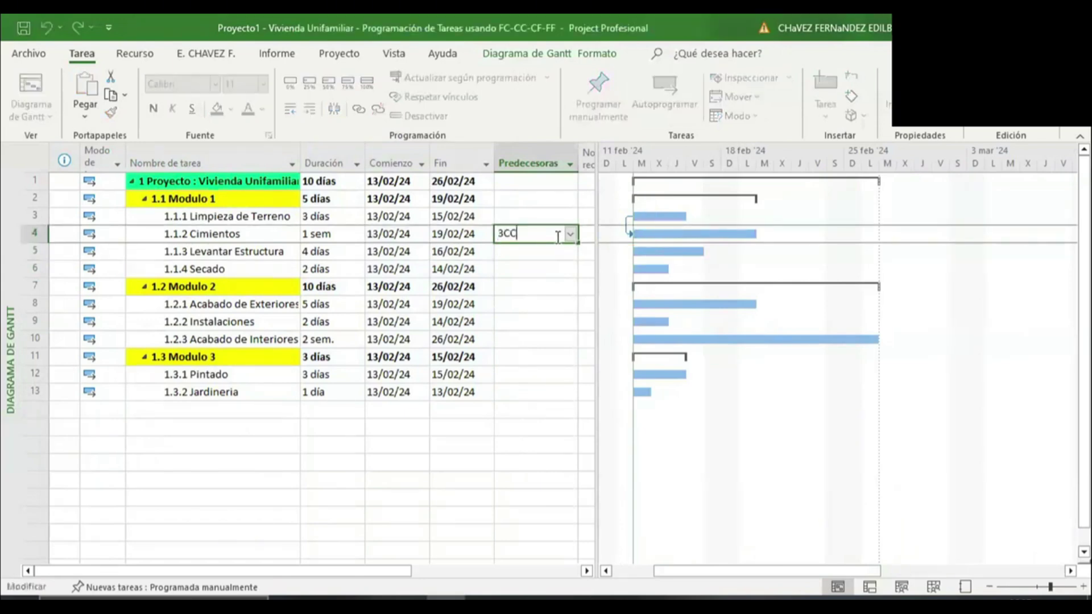
type("+2")
key("Return")
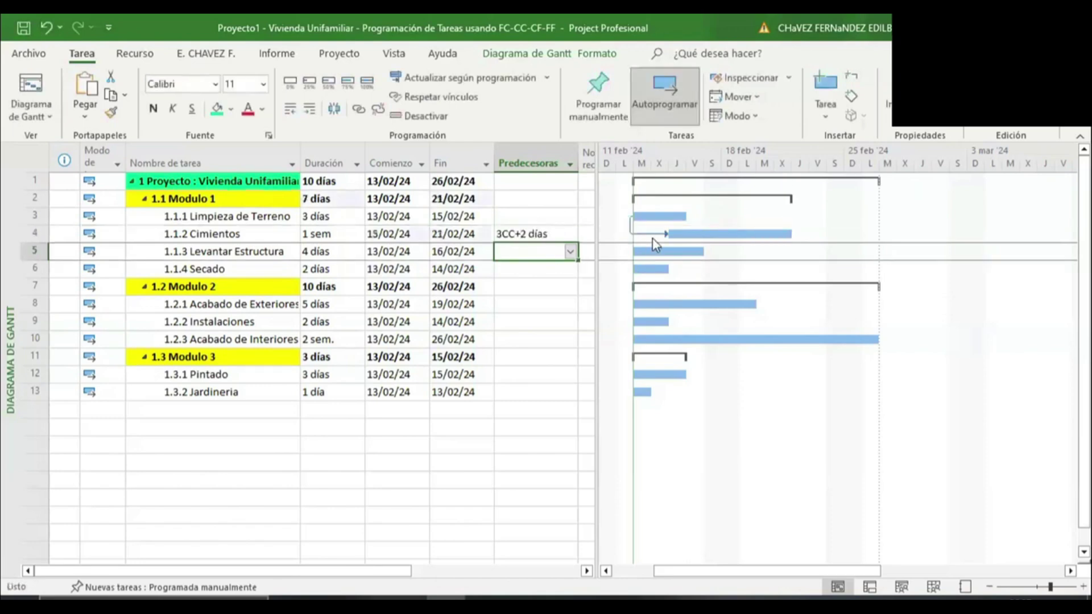
left_click_drag(489, 217, 570, 248)
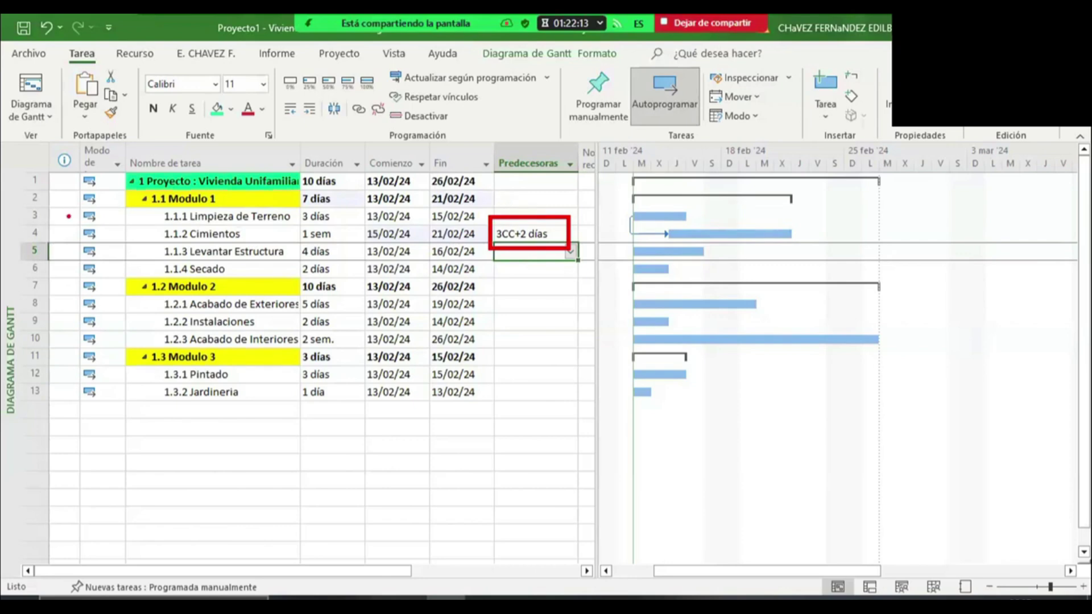
left_click_drag(58, 215, 151, 218)
mouse_move(70, 210)
left_mouse_down()
mouse_move(51, 221)
mouse_move(94, 234)
left_mouse_up()
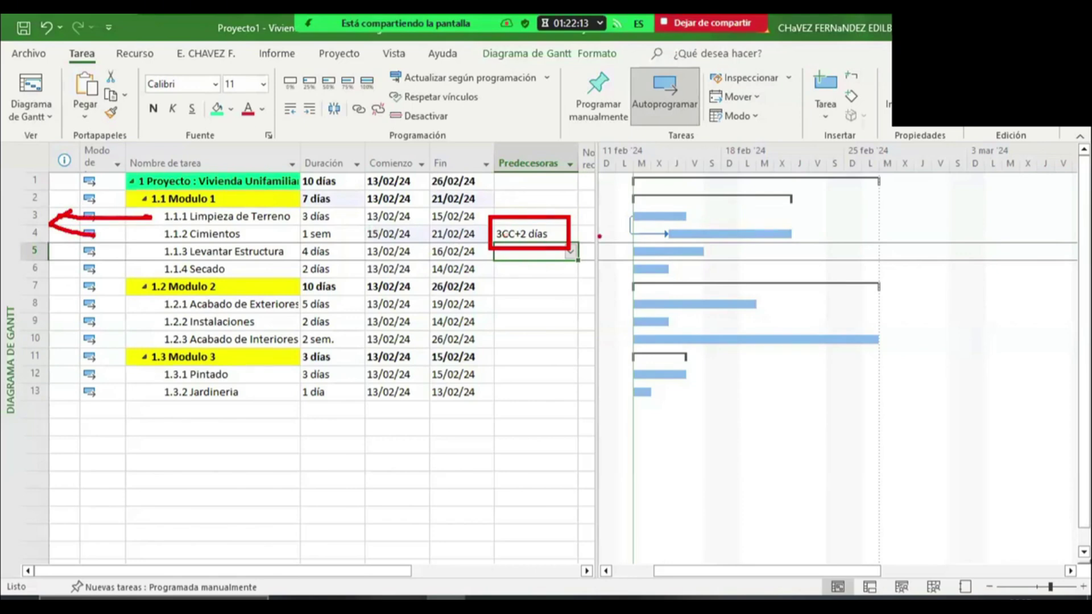
left_click_drag(529, 288, 549, 350)
left_click_drag(500, 315, 558, 313)
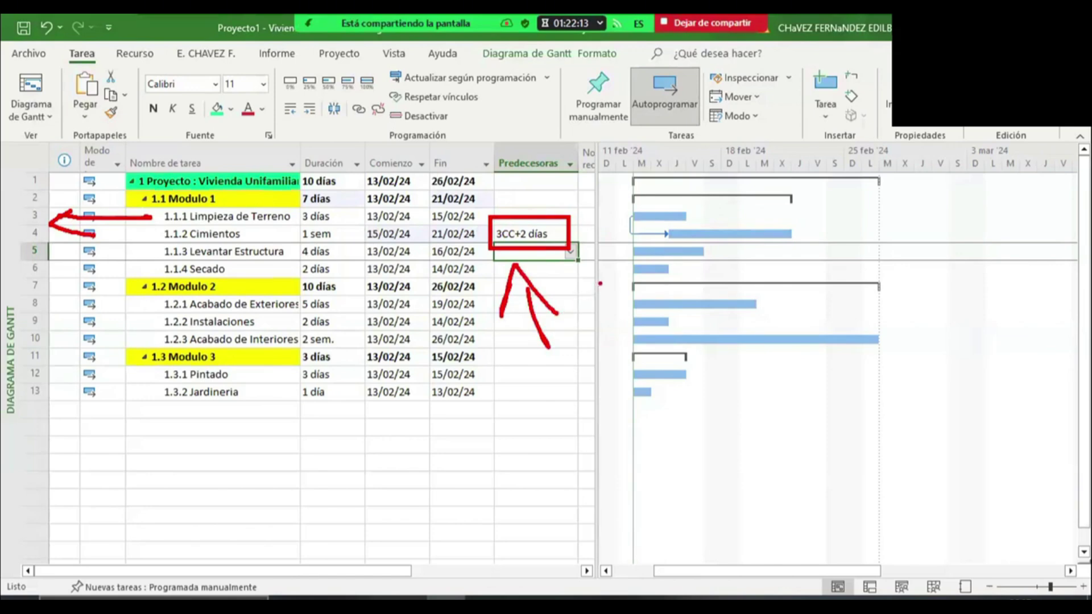
key("Escape")
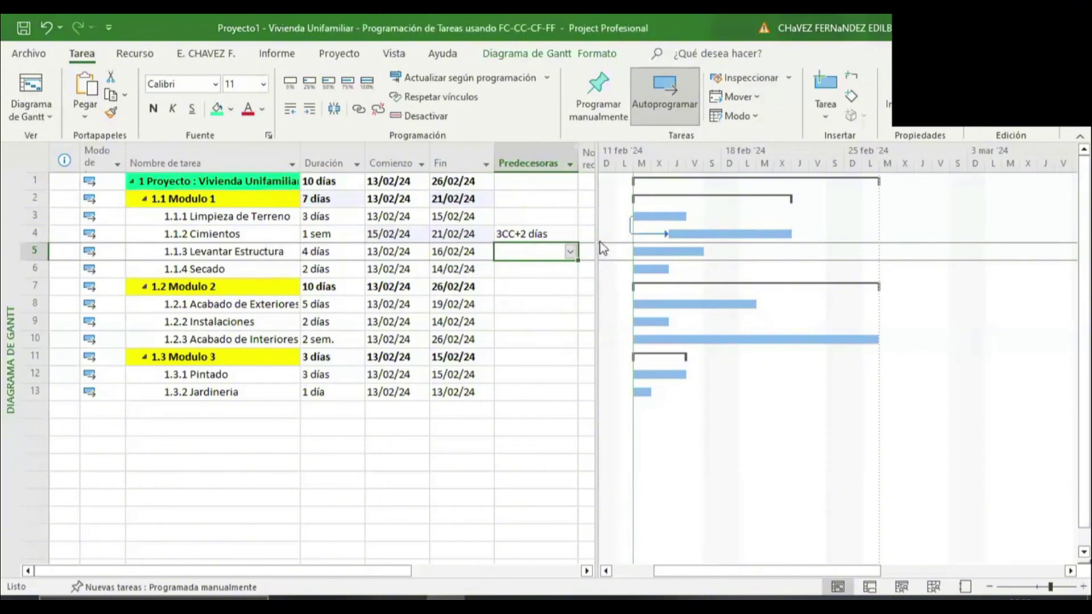
Step: Widen the Predecesoras column and enlarge the task table beside the Gantt chart
left_click_drag(625, 244, 625, 244)
left_click_drag(579, 159, 597, 159)
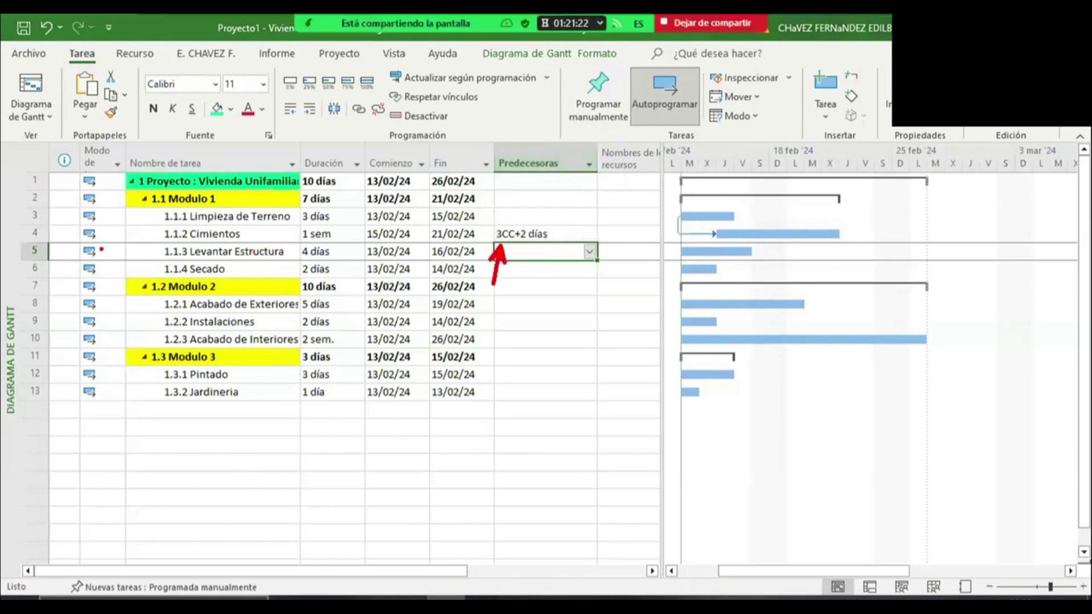
mouse_move(22, 205)
left_mouse_down()
mouse_move(57, 228)
mouse_move(305, 227)
left_mouse_up()
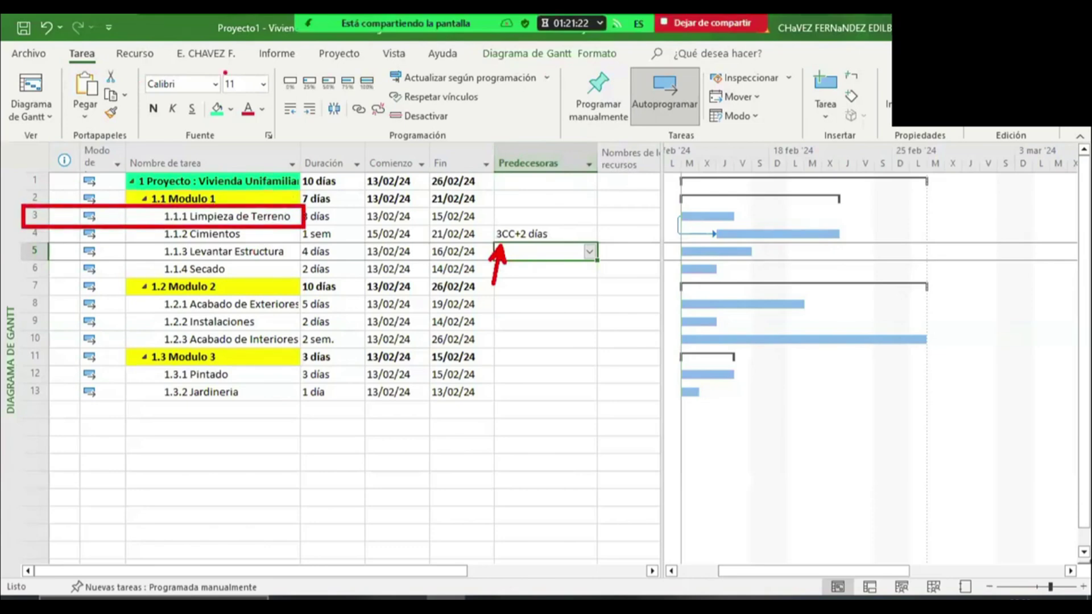
mouse_move(13, 154)
left_mouse_down()
mouse_move(56, 335)
mouse_move(55, 443)
mouse_move(74, 512)
mouse_move(25, 418)
mouse_move(50, 464)
mouse_move(105, 512)
mouse_move(155, 476)
mouse_move(197, 503)
left_mouse_up()
left_click(96, 462)
mouse_move(204, 431)
left_mouse_down()
mouse_move(219, 511)
mouse_move(244, 512)
left_mouse_up()
left_click_drag(281, 449, 250, 544)
left_click_drag(229, 504, 256, 488)
left_click_drag(264, 501, 282, 484)
mouse_move(310, 484)
left_mouse_down()
mouse_move(297, 499)
mouse_move(327, 495)
mouse_move(317, 493)
mouse_move(360, 468)
mouse_move(401, 483)
left_mouse_up()
left_click(342, 486)
key("Escape")
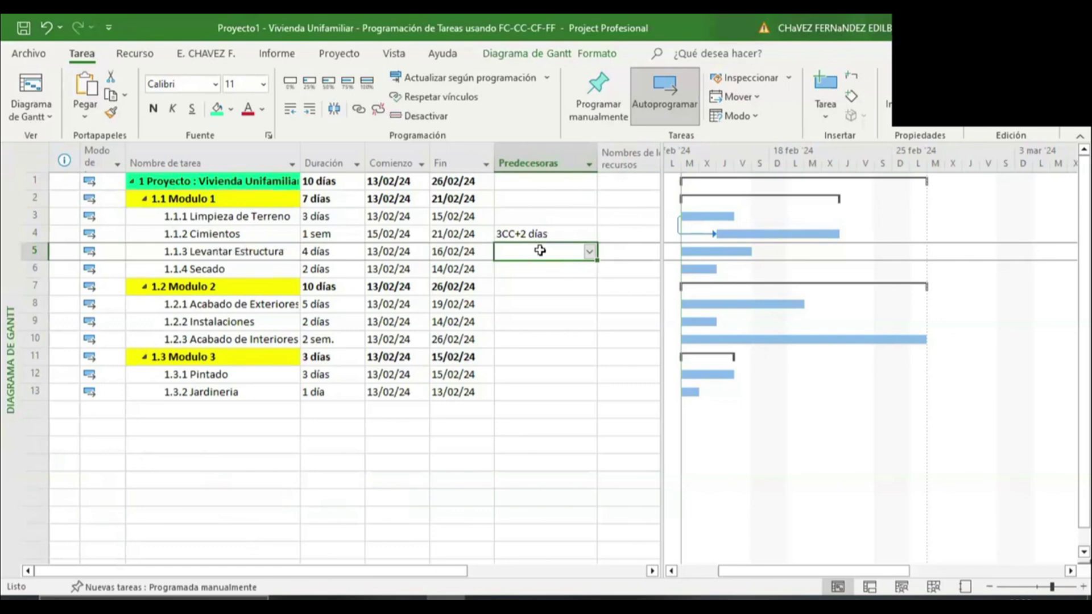
Step: Set the predecessors of task 1.1.3 Levantar Estructura to 3FF;4CC+2 días
type("3")
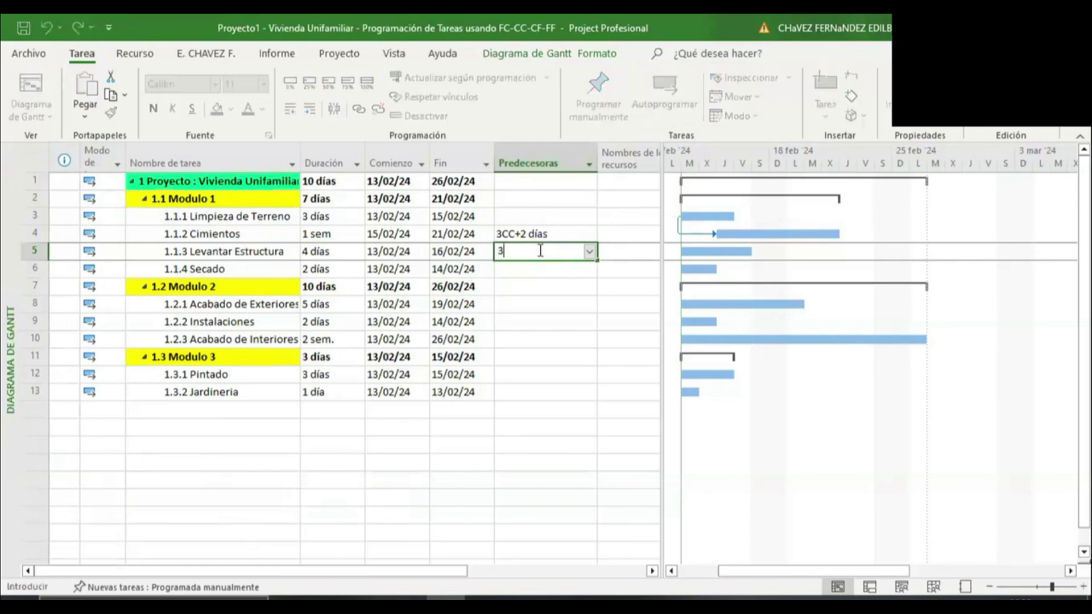
type("FF;4CC")
key("Return")
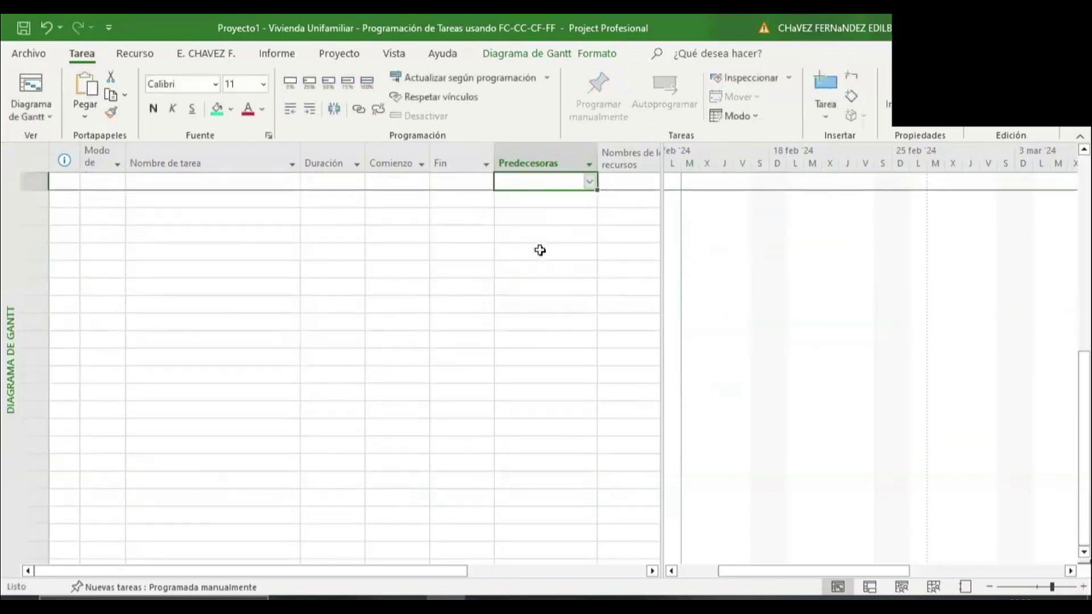
scroll(540, 251, "up", 8)
left_click(575, 253)
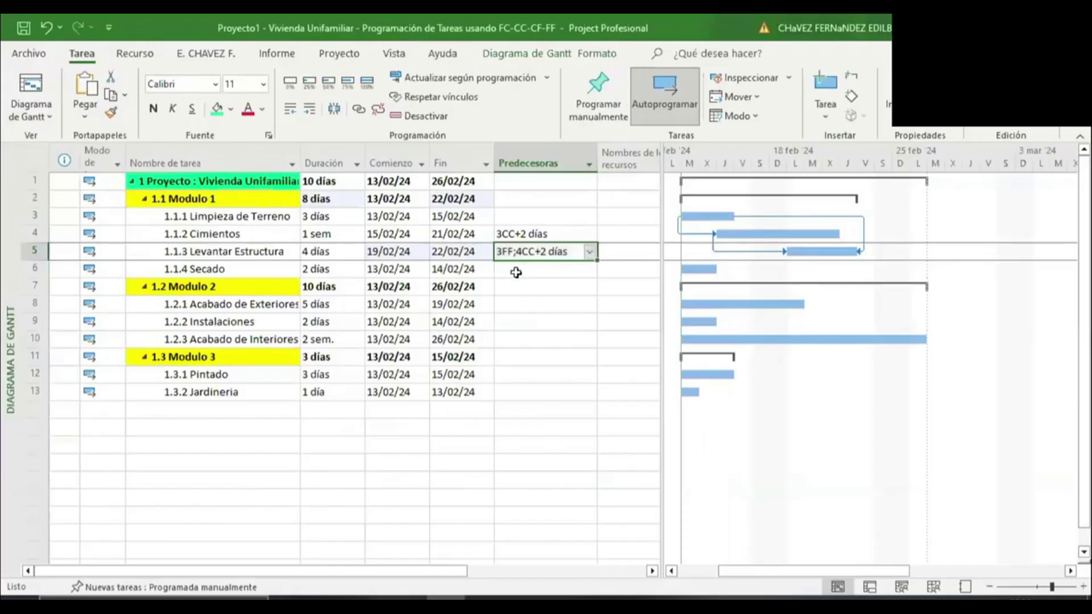
Step: Set the predecessors of task 1.1.4 Secado to 5CC-1 día;4FC+2 días;3FF+4 días
left_click(520, 269)
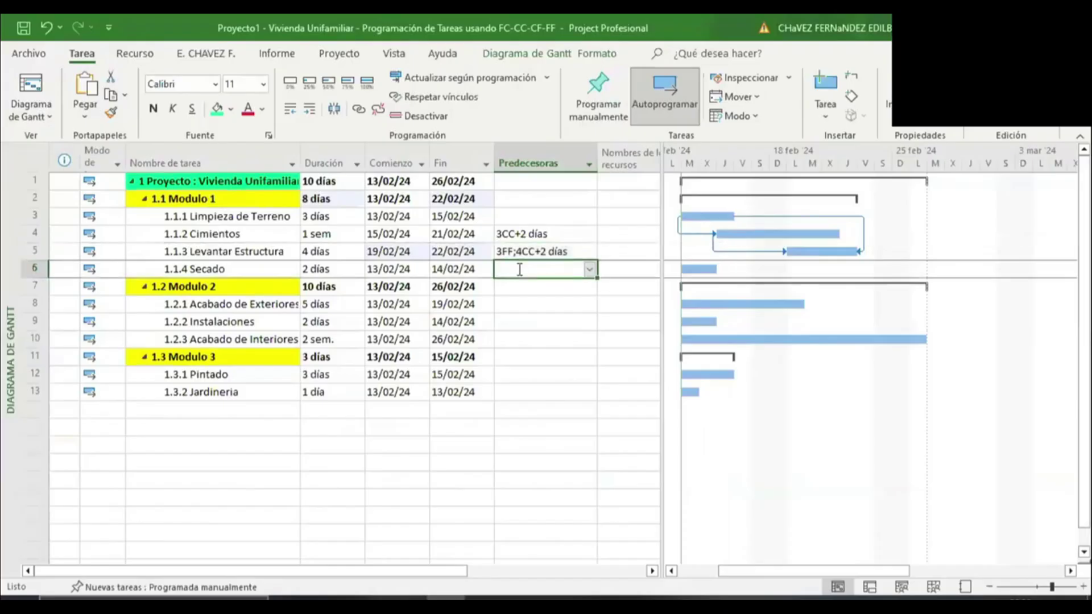
left_click(548, 251)
left_click(537, 271)
type("5CC")
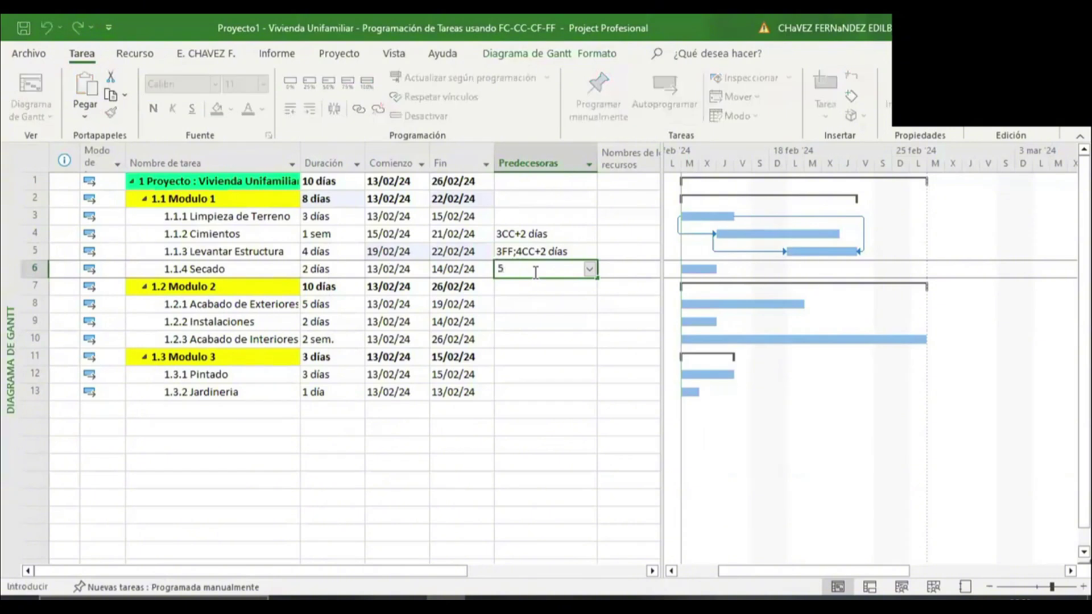
type("-1;")
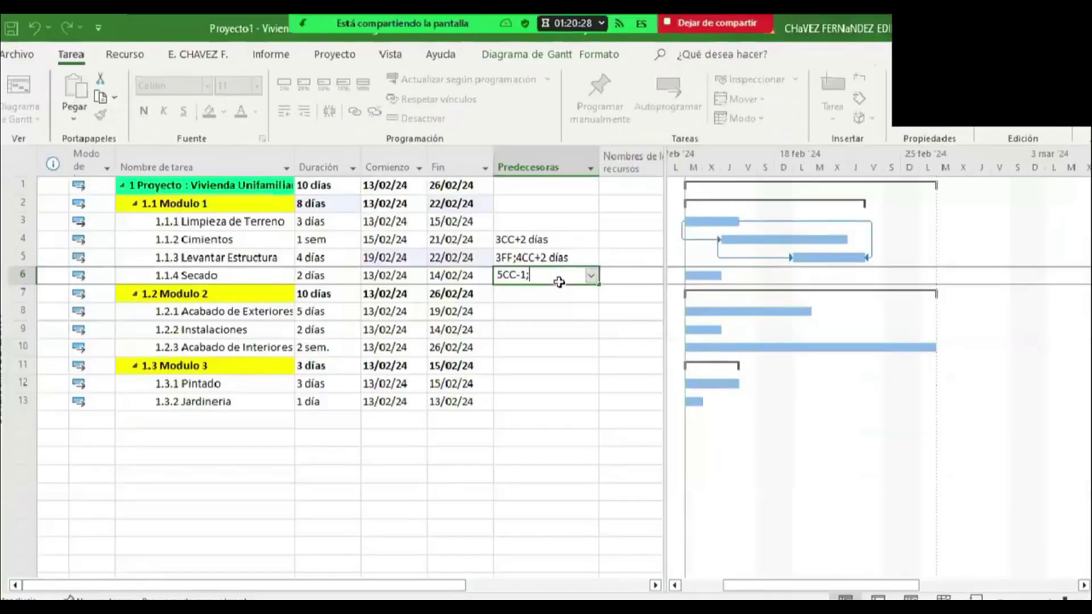
key("Escape")
type("5CC;")
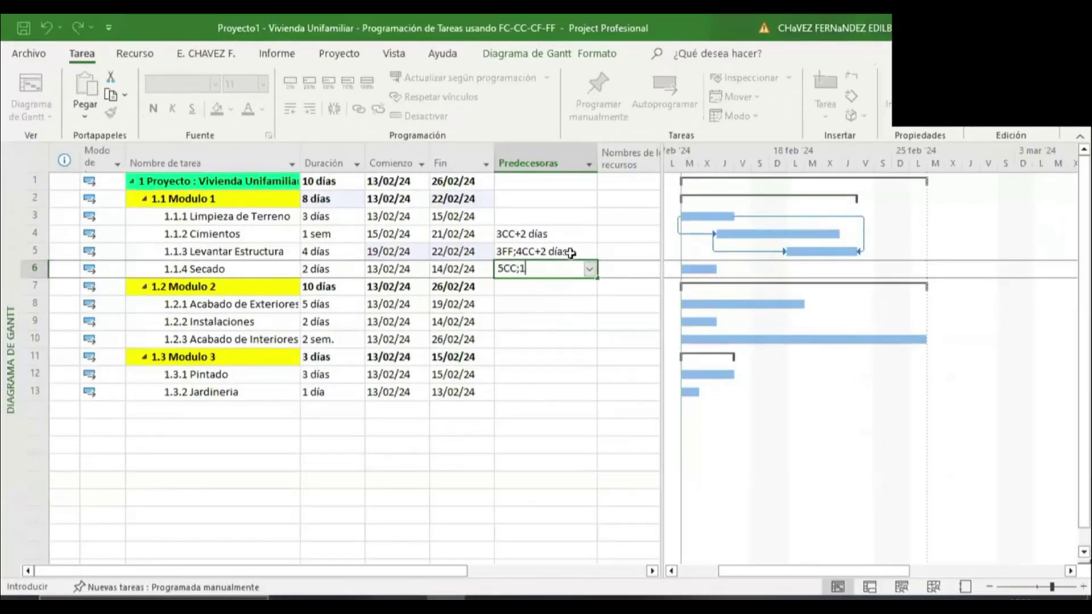
key("Left")
type("-1;")
type("4")
type("FC+2")
type(";")
type("3")
type("FF+")
type("8")
key("Return")
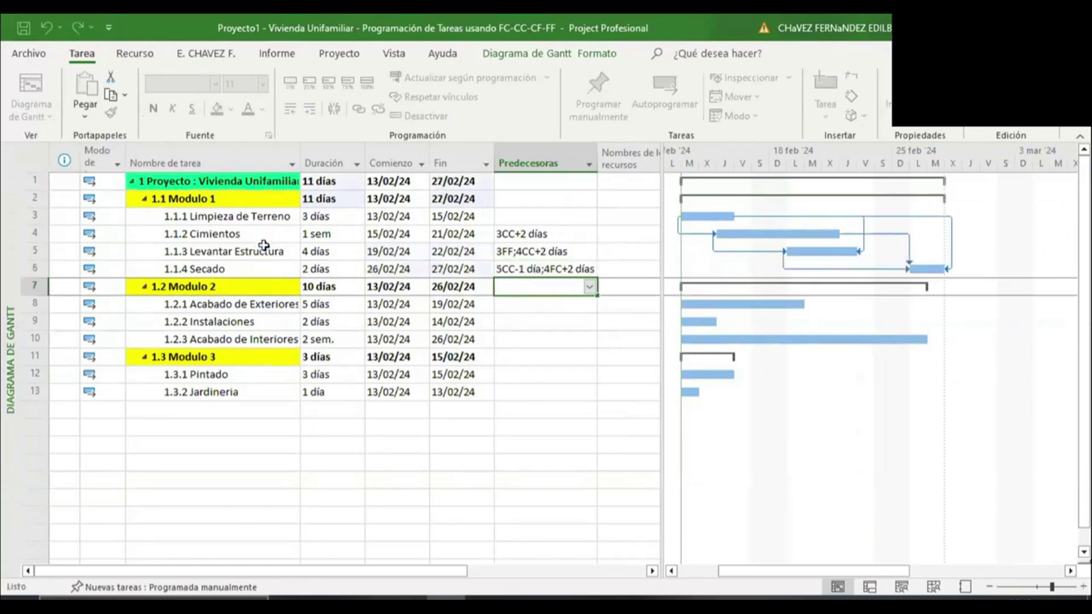
Step: Widen the Predecesoras column and the task table to fit Secado's full predecessor list
left_click_drag(597, 158, 631, 154)
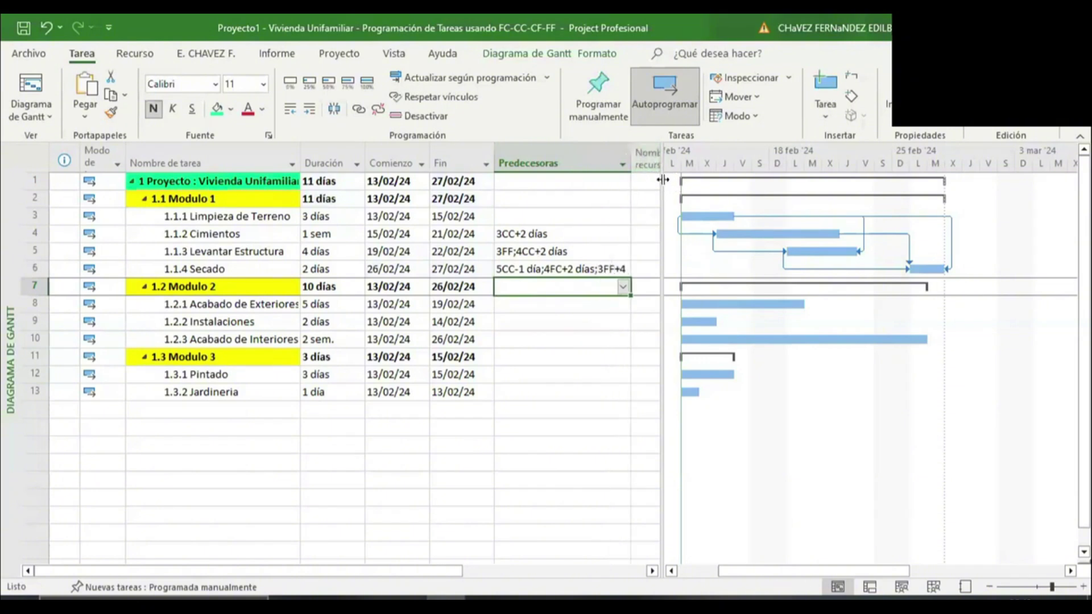
left_click_drag(663, 180, 690, 181)
left_click_drag(631, 161, 669, 151)
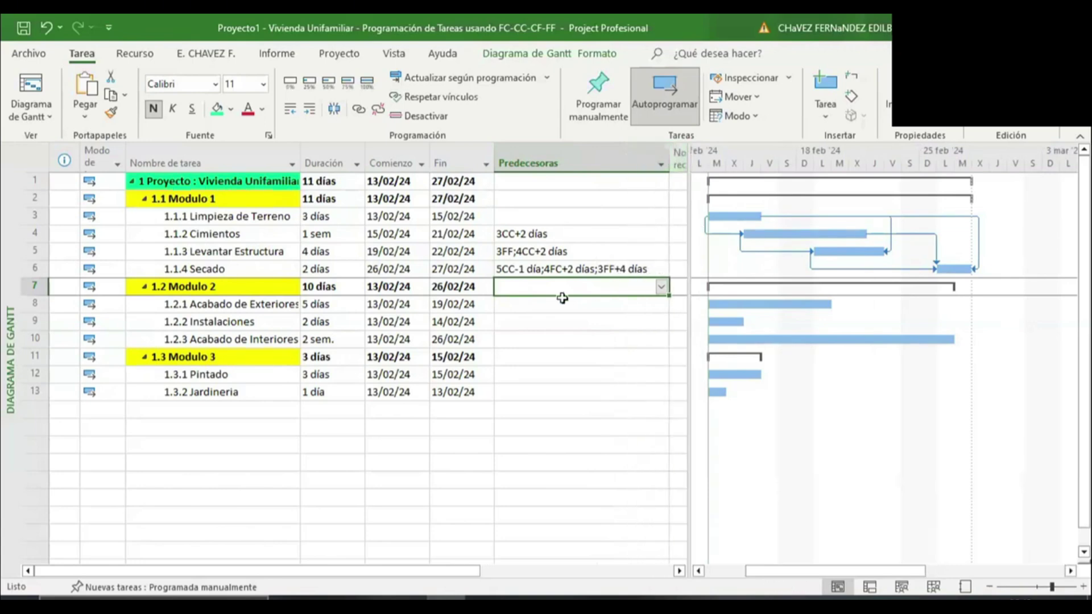
Step: Set the predecessors of task 1.2.1 Acabado de Exteriores to 5;6
left_click(537, 311)
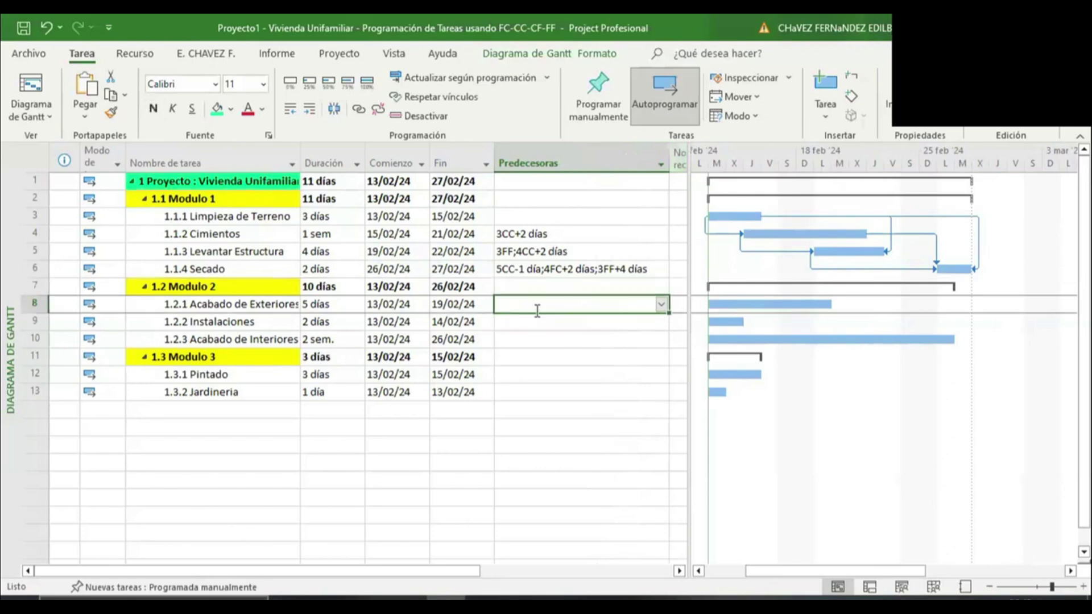
type("5;6")
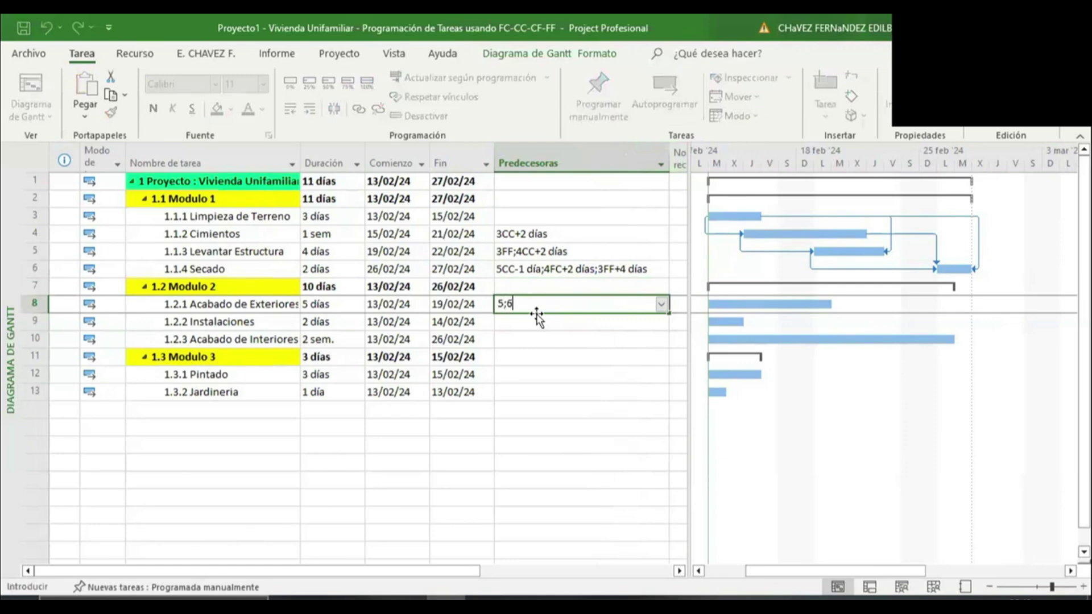
key("Return")
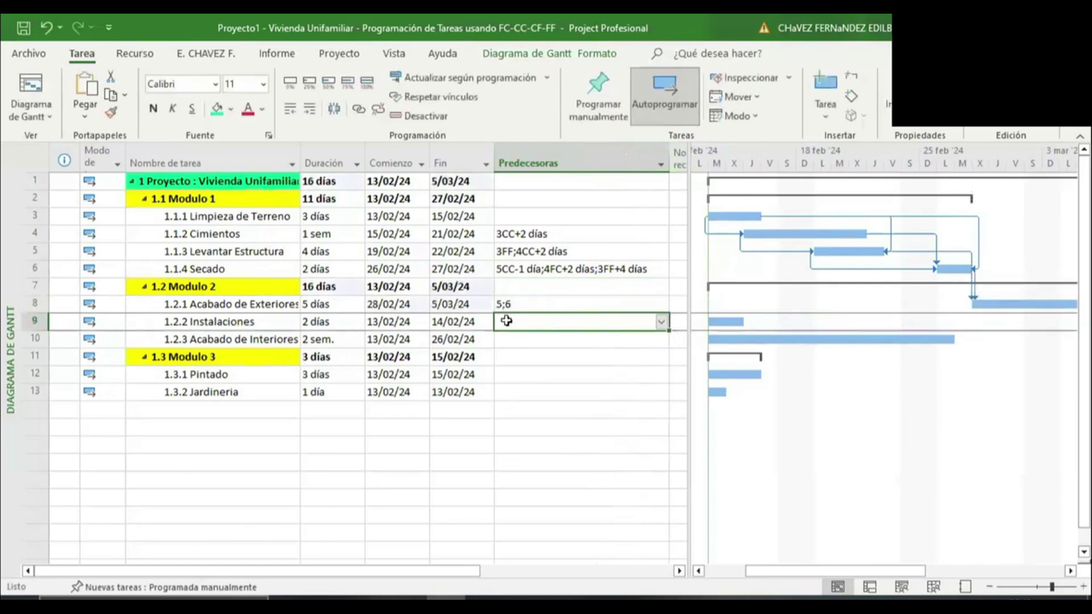
mouse_move(487, 288)
left_mouse_down()
mouse_move(529, 301)
mouse_move(486, 314)
left_mouse_up()
mouse_move(538, 298)
left_mouse_down()
mouse_move(614, 310)
mouse_move(580, 320)
left_mouse_up()
mouse_move(632, 296)
left_mouse_down()
mouse_move(632, 313)
mouse_move(646, 293)
mouse_move(675, 309)
mouse_move(677, 335)
left_mouse_up()
left_click(690, 306)
left_click(722, 301)
mouse_move(728, 300)
left_mouse_down()
mouse_move(724, 314)
mouse_move(741, 321)
mouse_move(754, 300)
mouse_move(780, 321)
left_mouse_up()
left_click(773, 302)
left_click(781, 325)
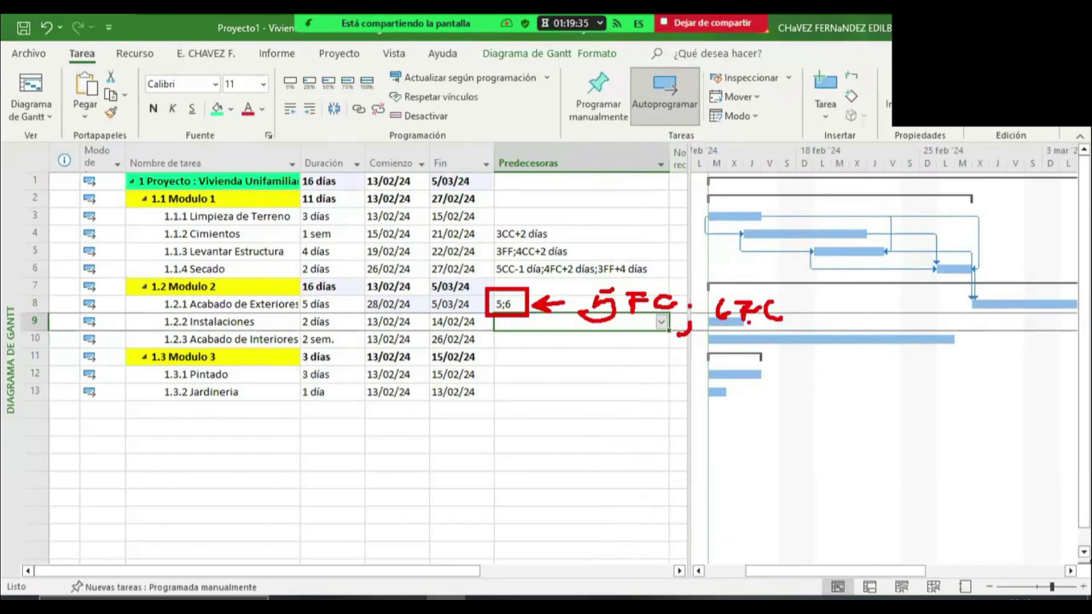
Step: Clear the red annotations and set the predecessors of task 1.2.2 Instalaciones to 4CC-1 día
key("alt+s")
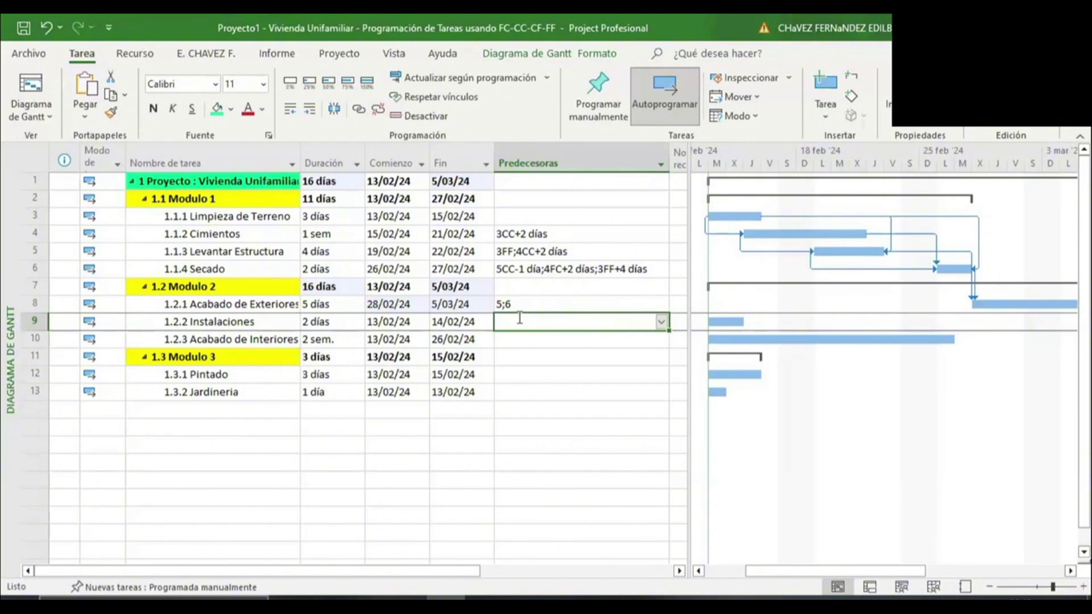
type("4CC")
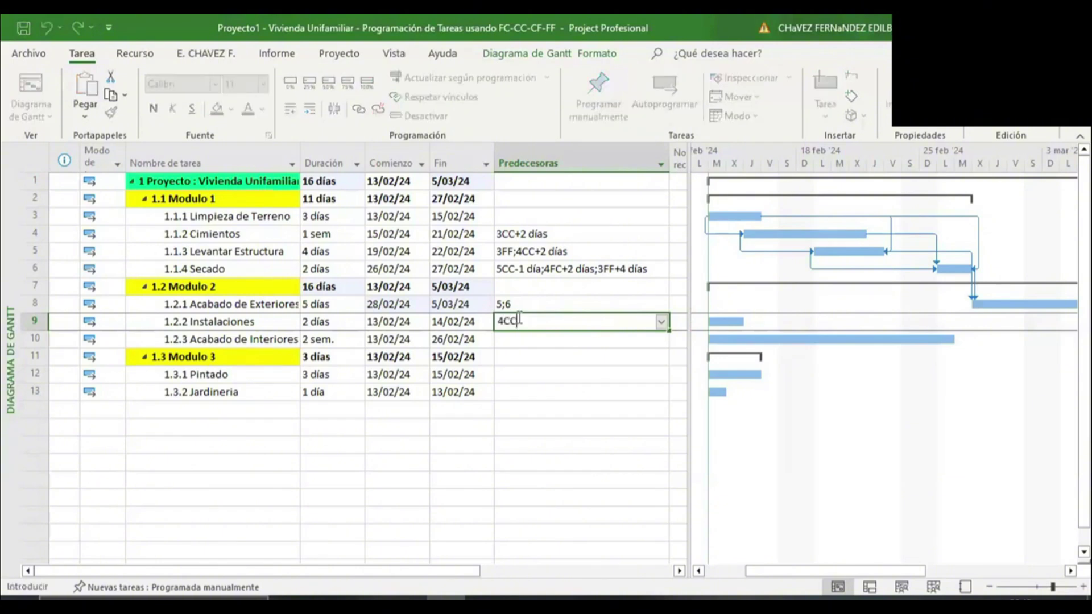
type("-1")
key("Return")
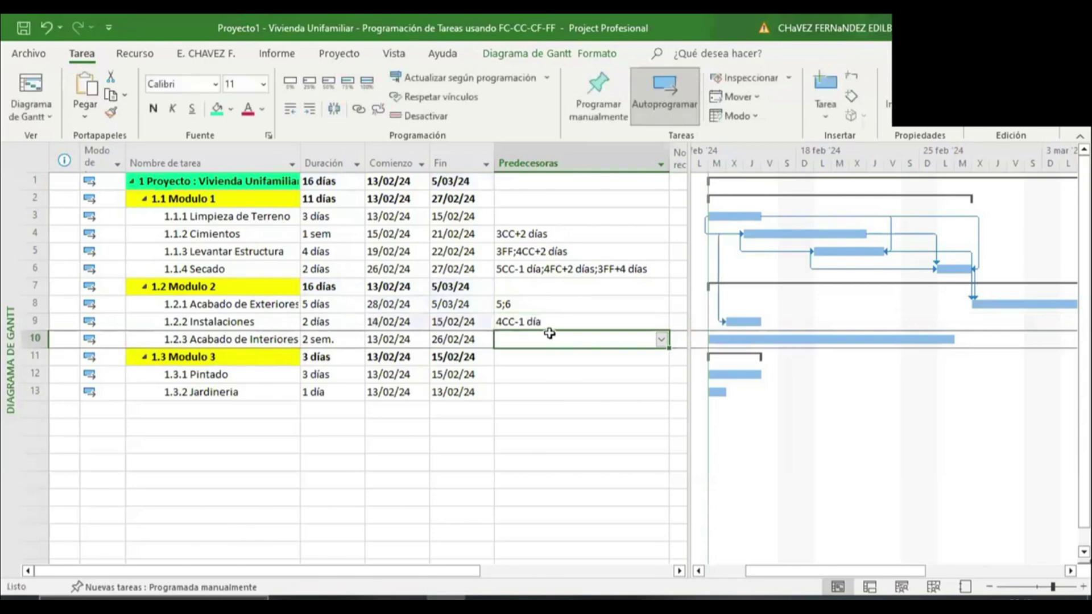
Step: Set the predecessors of task 1.2.3 Acabado de Interiores to 8FF+3 días
type("8FF")
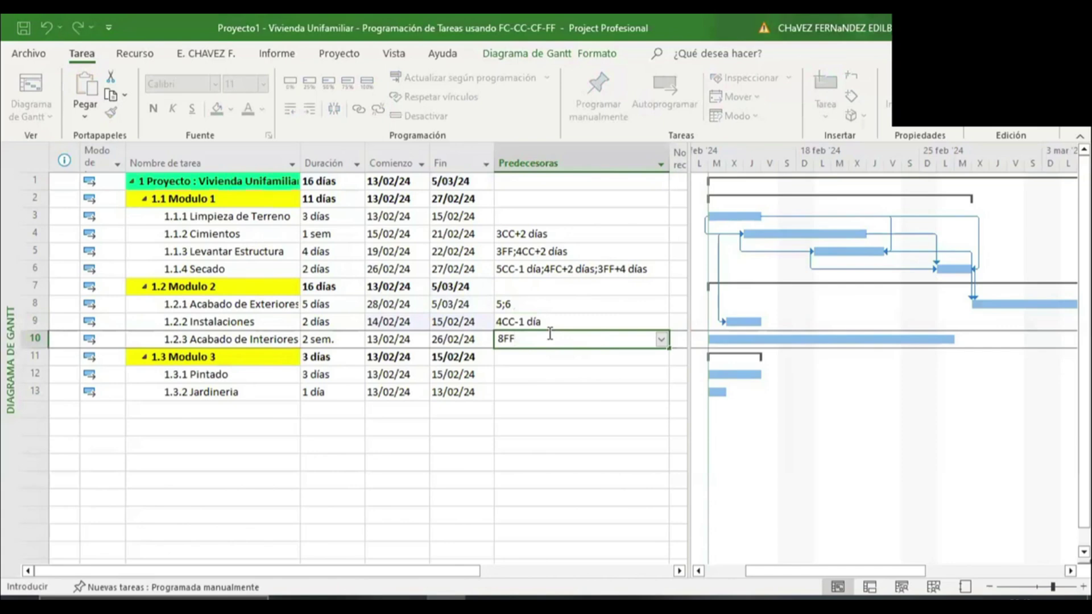
type("+3")
key("Return")
Step: Set the predecessors of task 1.3.1 Pintado to 6FF+2 días
left_click(542, 373)
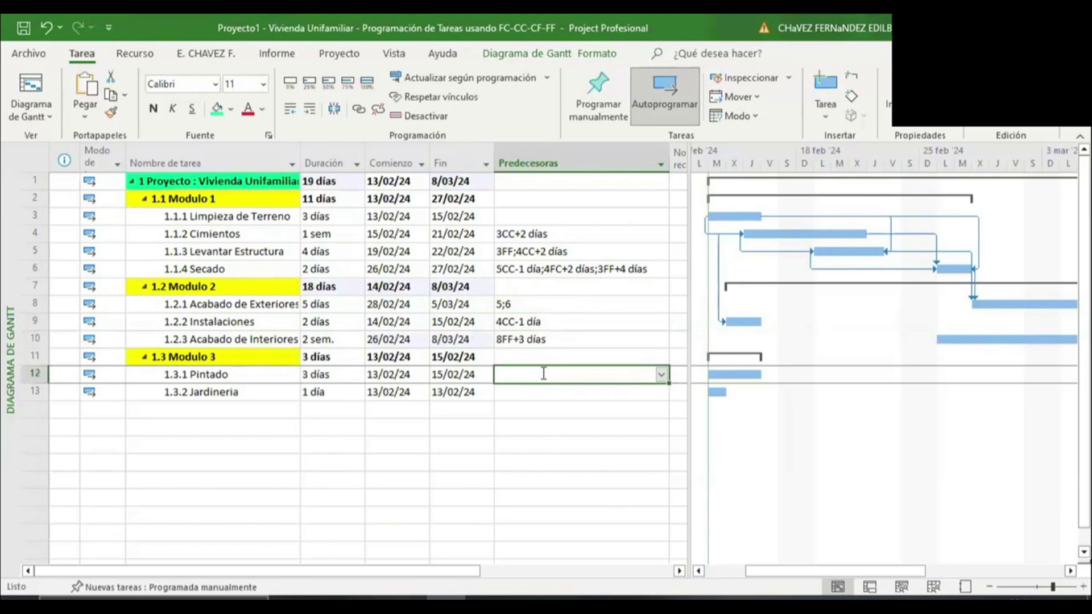
type("6F")
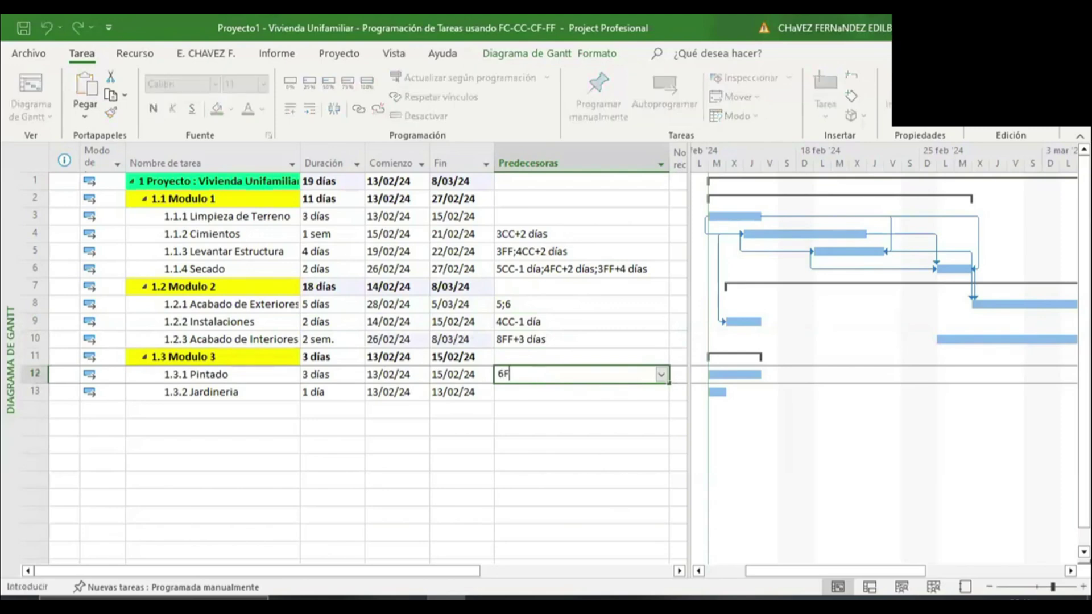
type("F+2")
key("Return")
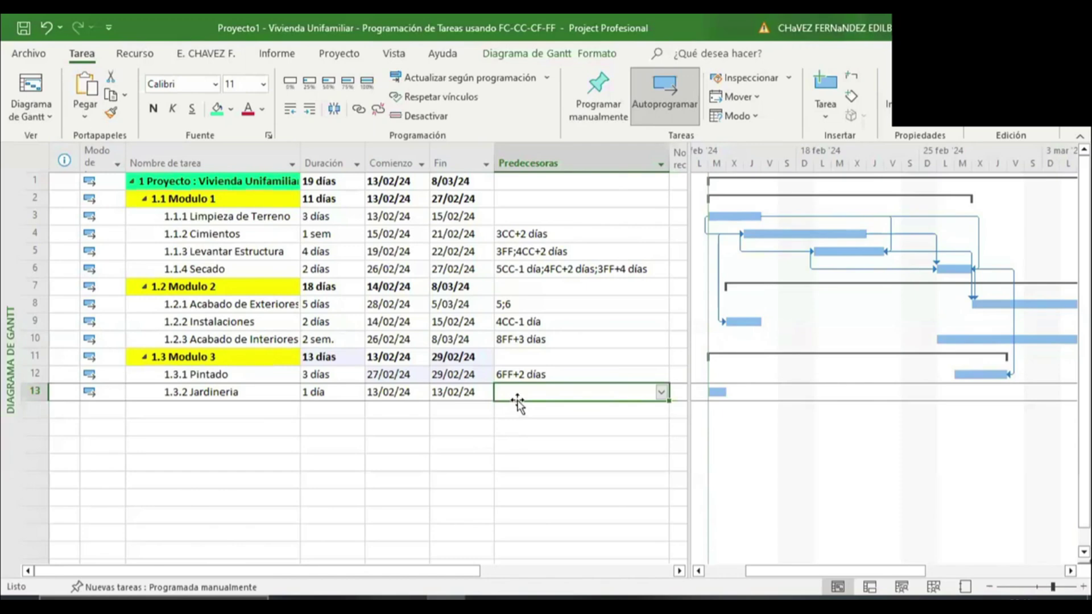
Step: Set the predecessors of task 1.3.2 Jardineria to 9FF+2 días;10CC and save the project
type("9FF")
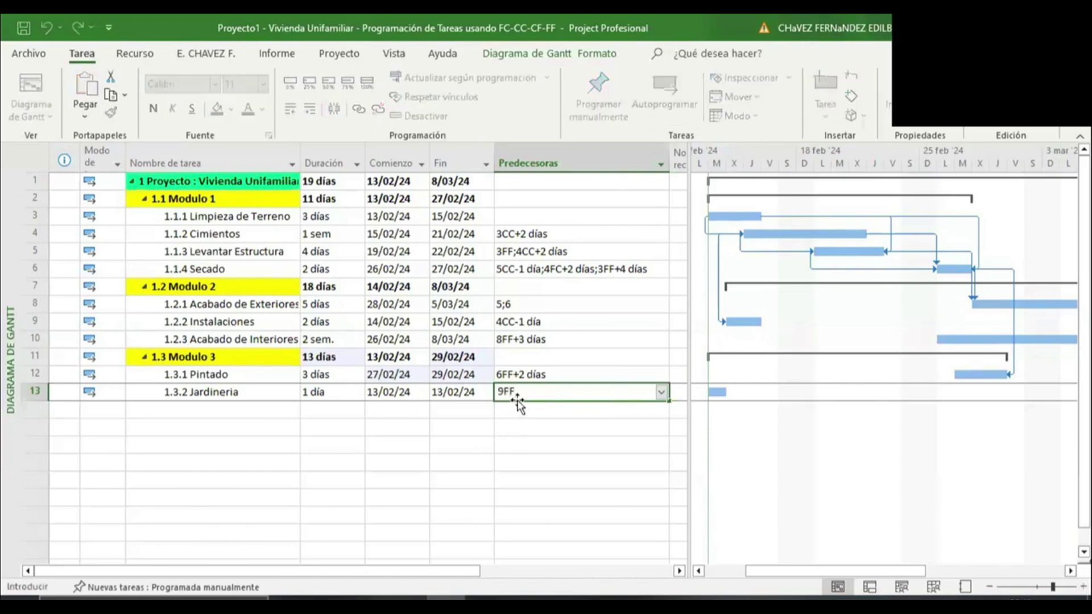
type("+2 días;")
type("10CC")
key("Return")
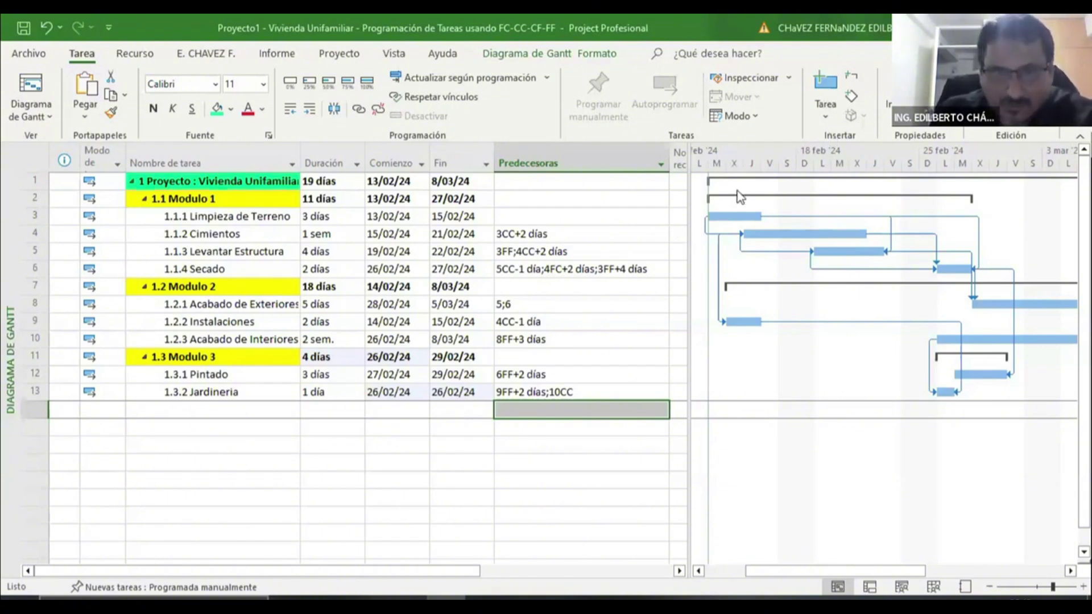
left_click(26, 28)
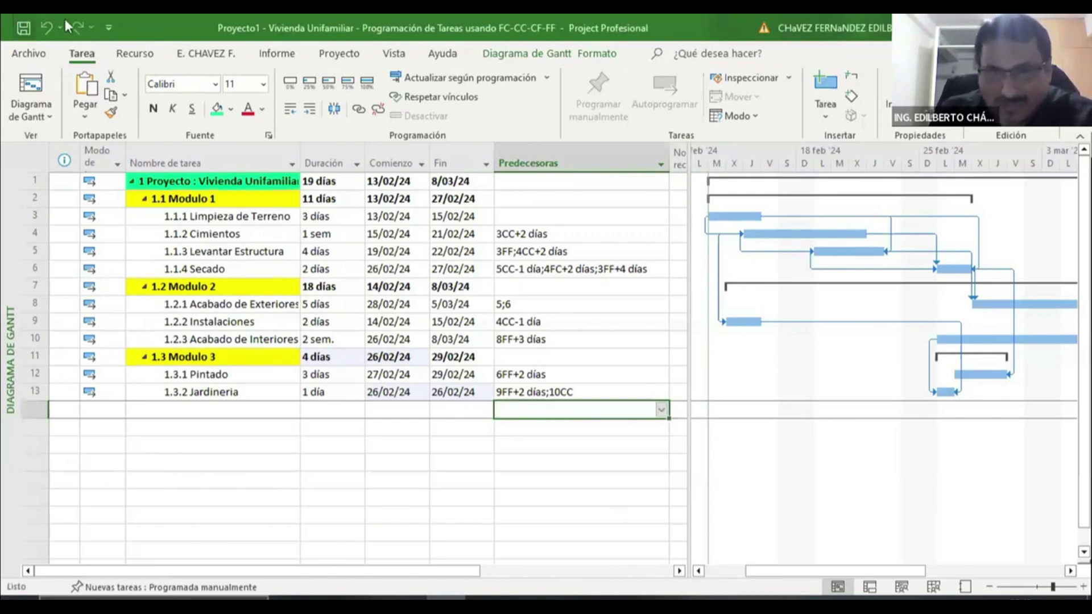
Step: Switch to the S1 folder in File Explorer and open the project file Proyecto1 - Vivienda Unifamiliar - Programación de Tareas FC
mouse_move(330, 598)
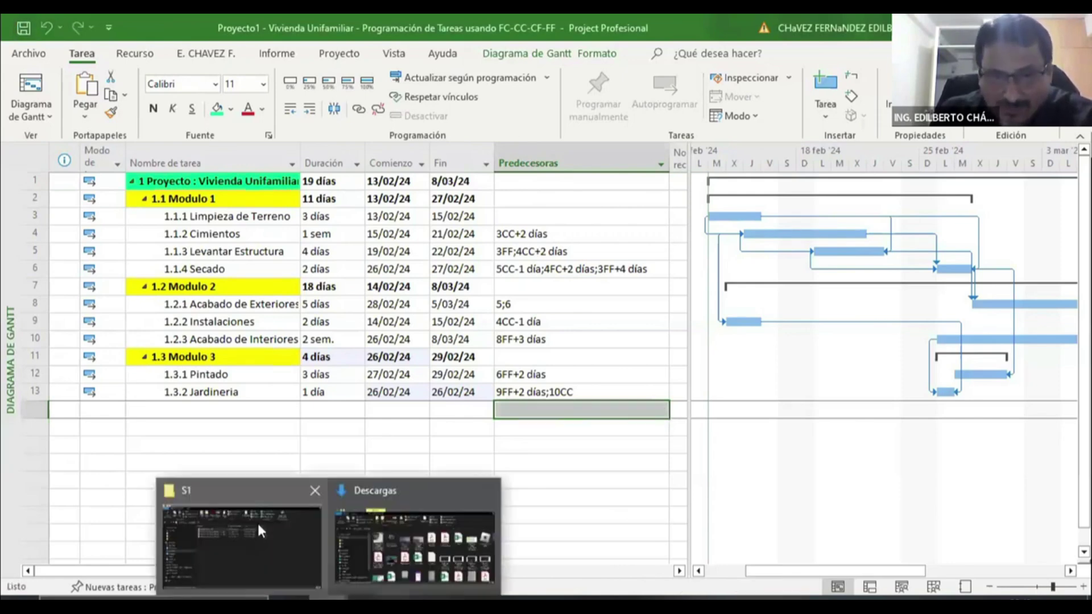
left_click(225, 532)
double_click(445, 164)
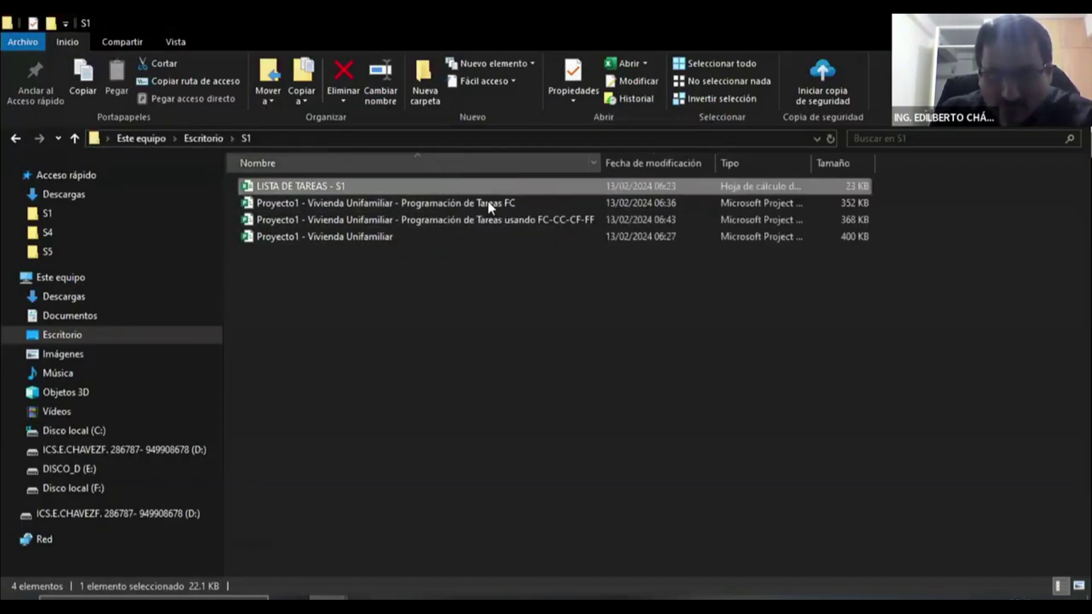
left_click(486, 204)
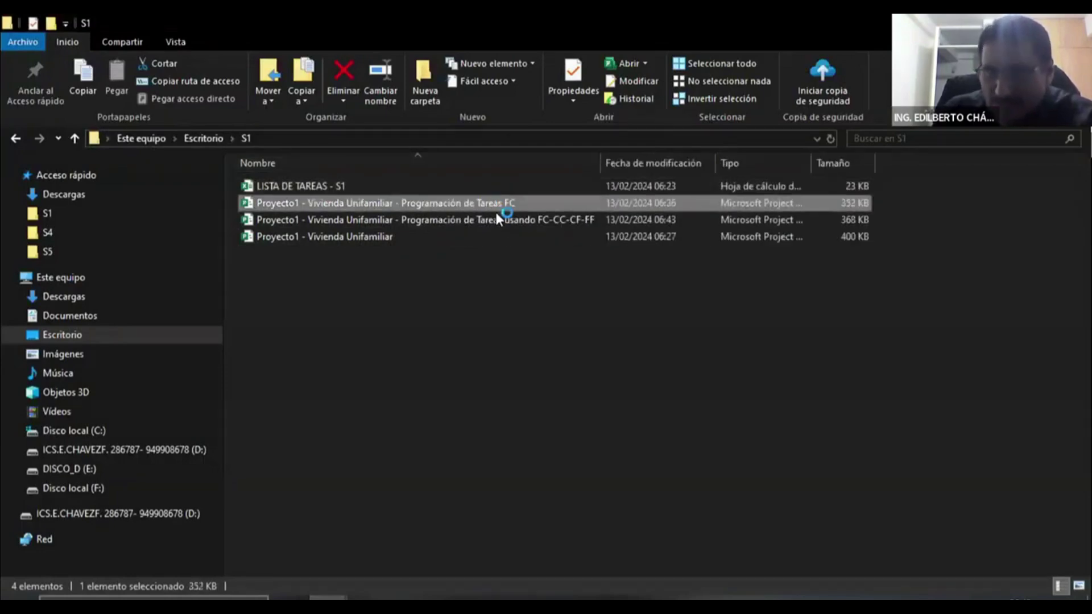
double_click(496, 220)
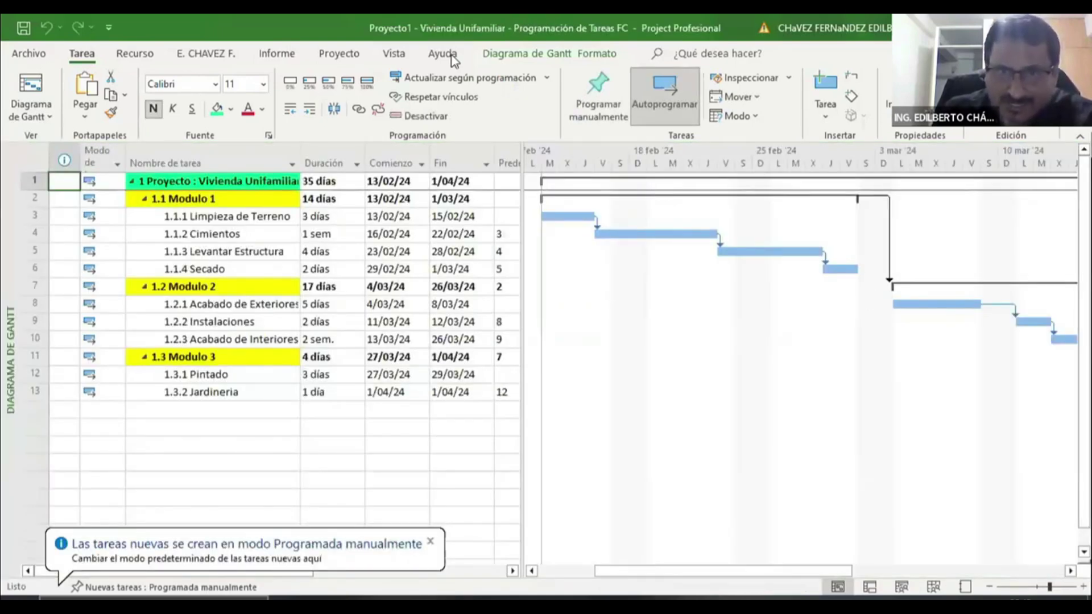
Step: Arrange the FC schedule and the FC-CC-CF-FF schedule one above the other for comparison
left_click(391, 55)
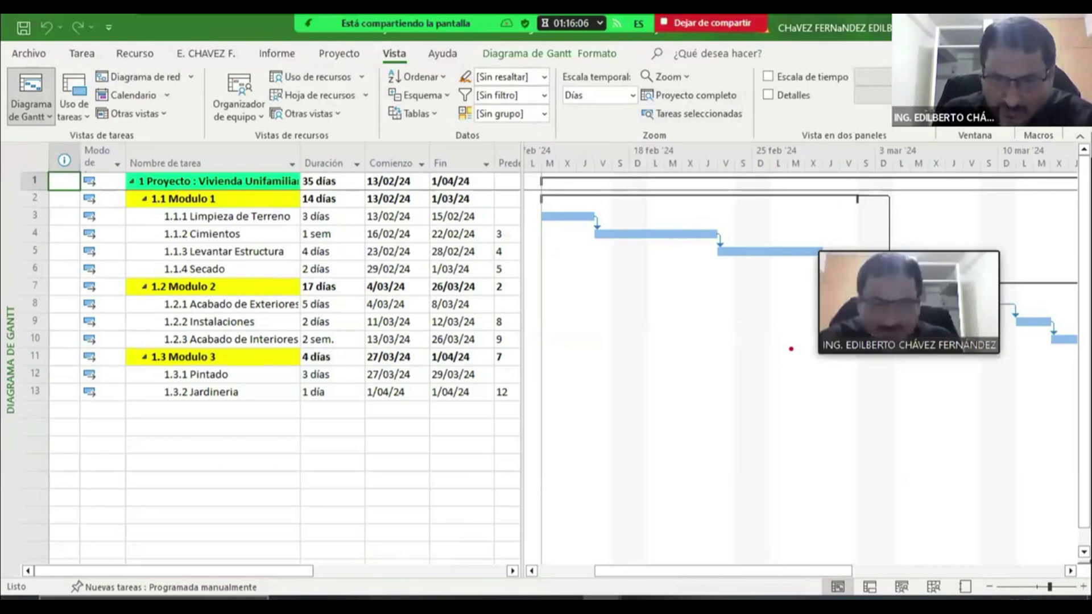
mouse_move(602, 597)
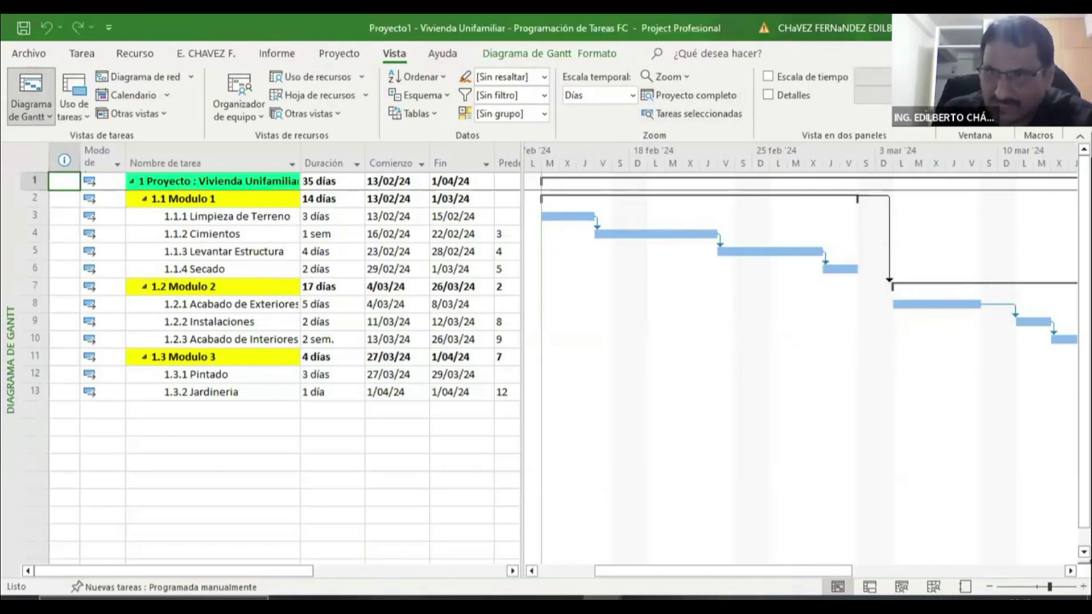
left_click(975, 91)
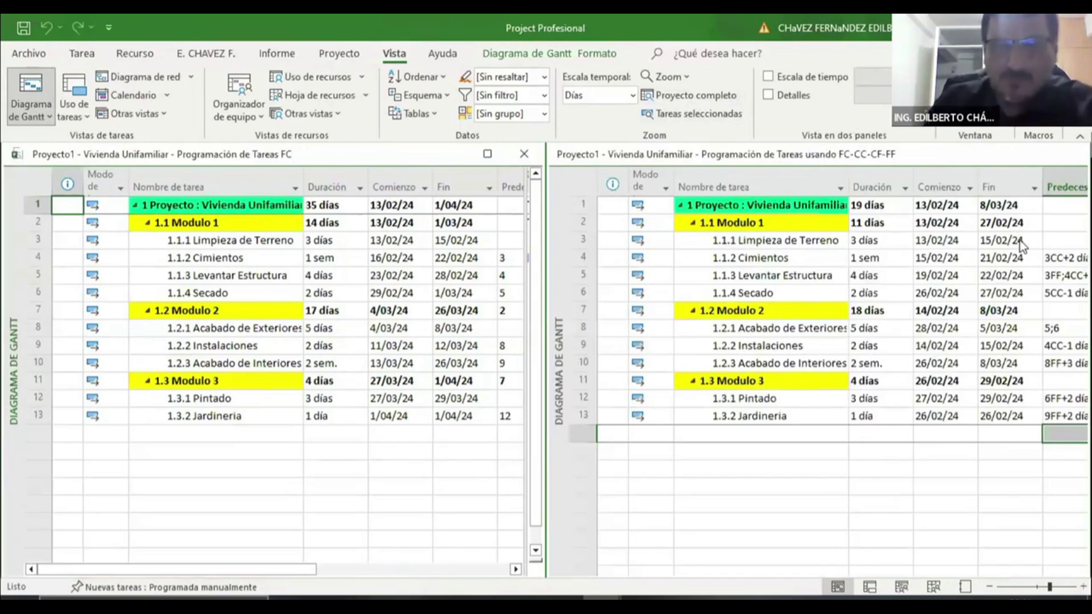
left_click(632, 363)
key("ctrl+F6")
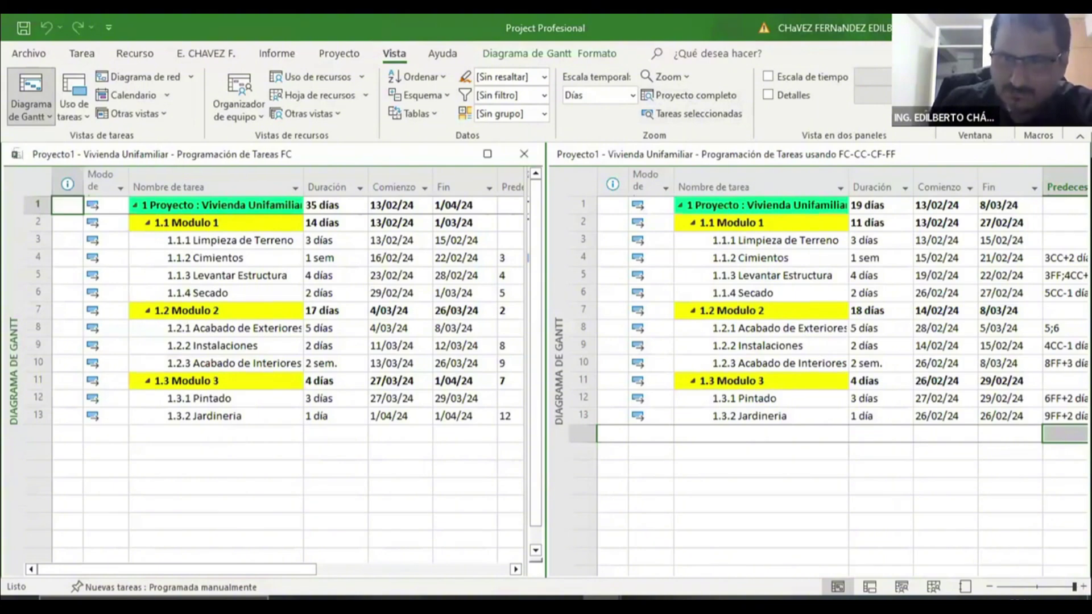
left_click(910, 94)
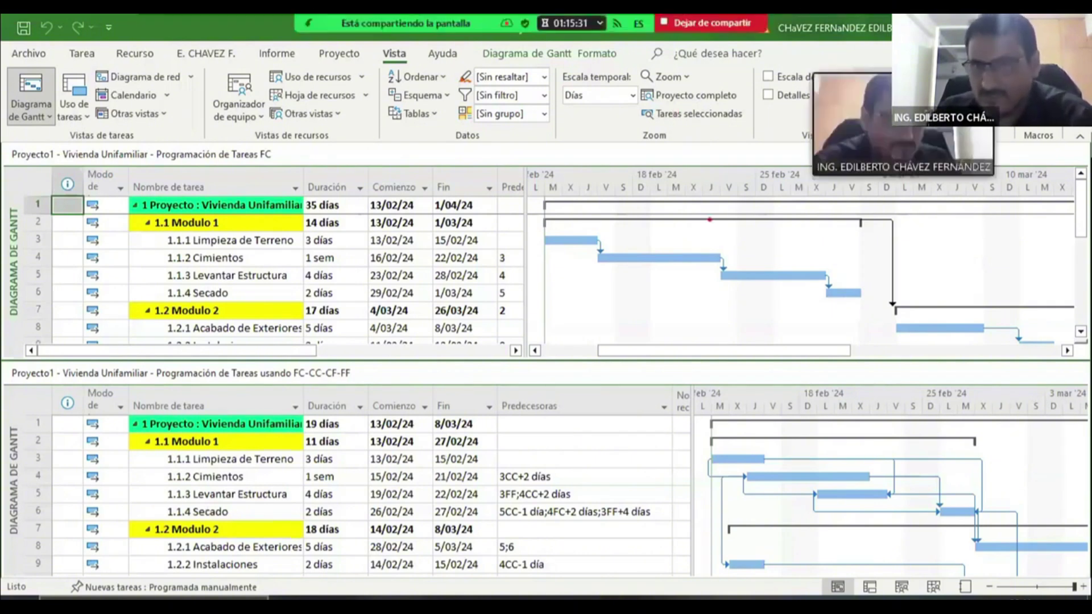
Step: Mark the FC links, the project durations and a not-equal sign in red across both schedules, then clear the marks
left_click_drag(652, 231, 610, 244)
left_click_drag(777, 235, 732, 257)
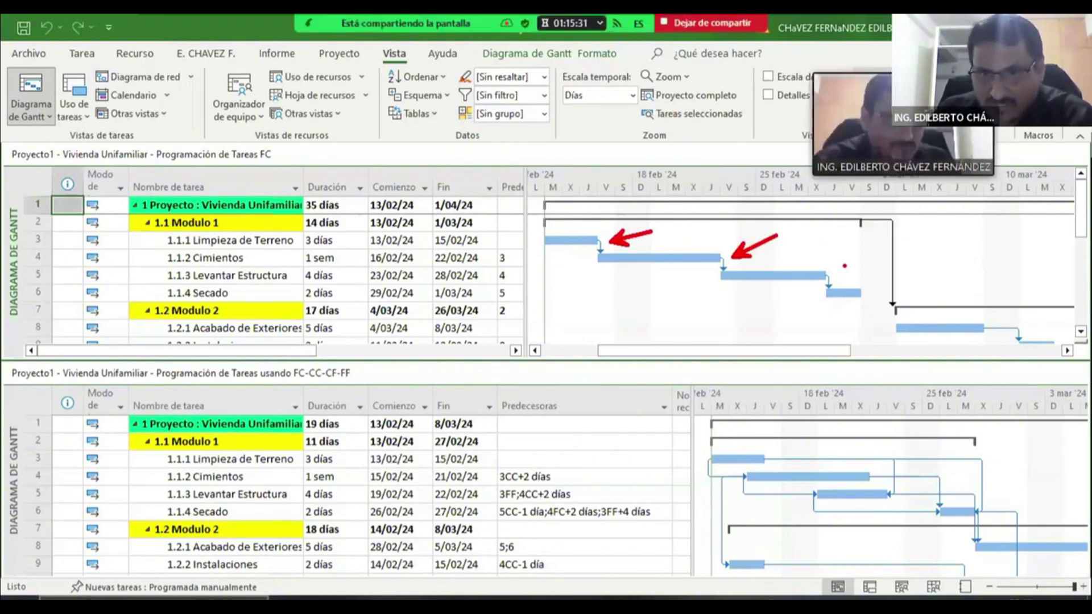
left_click_drag(869, 248, 849, 275)
mouse_move(292, 184)
left_mouse_down()
mouse_move(316, 211)
mouse_move(377, 212)
left_mouse_up()
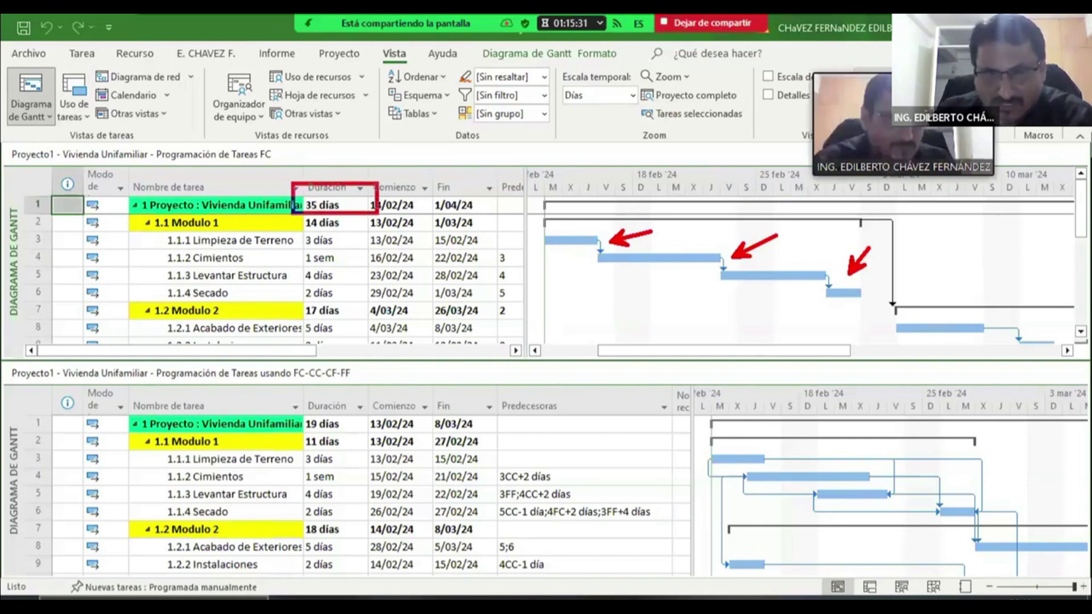
left_click_drag(837, 403, 879, 405)
mouse_move(841, 411)
left_mouse_down()
mouse_move(880, 411)
mouse_move(853, 437)
left_mouse_up()
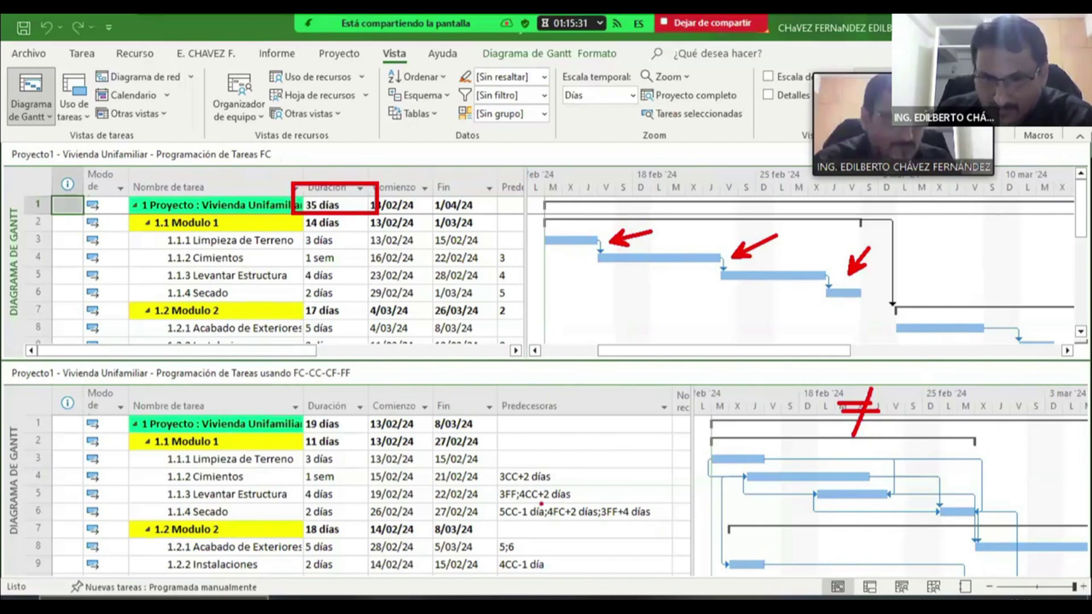
left_click_drag(354, 405, 377, 367)
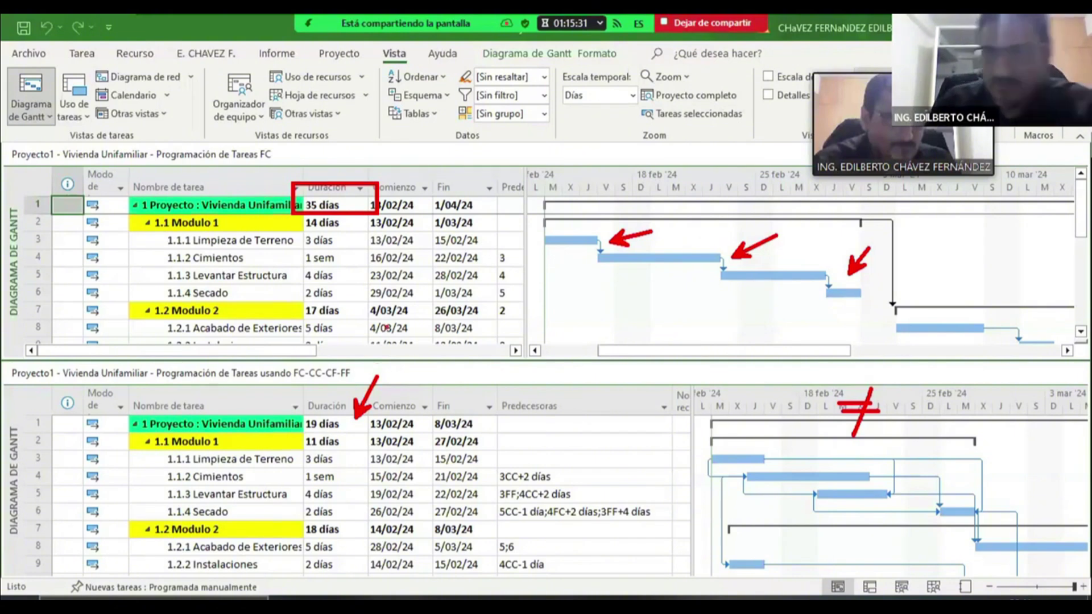
key("alt+s")
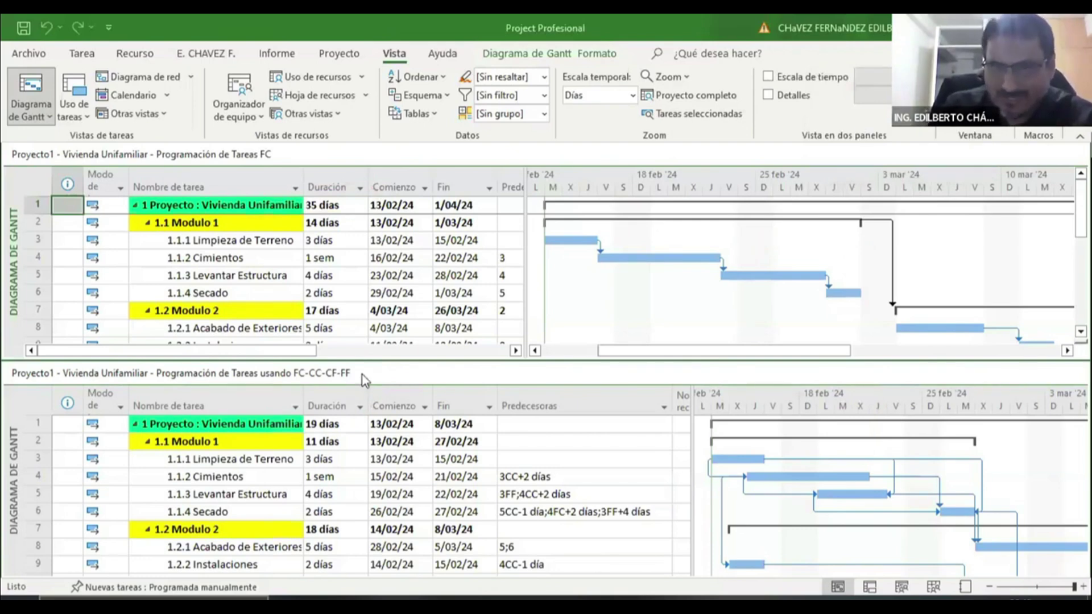
Step: Compare the dates and predecessors of the remaining tasks, down to 1.3.2 Jardineria, in both schedules
scroll(273, 256, "down", 4)
scroll(273, 256, "up", 4)
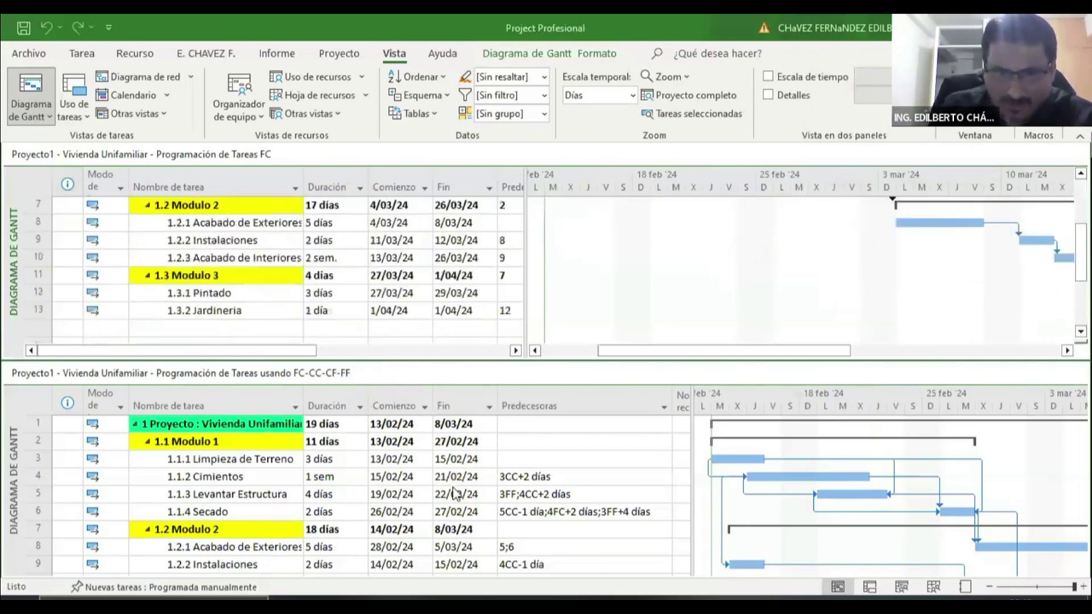
left_click(382, 470)
scroll(383, 470, "down", 3)
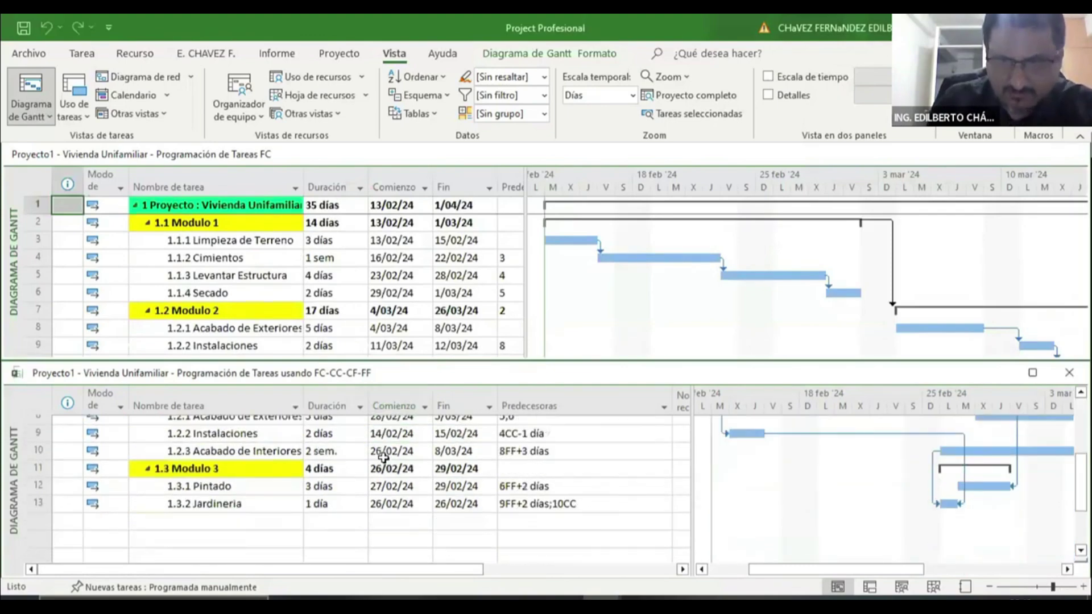
scroll(378, 455, "up", 2)
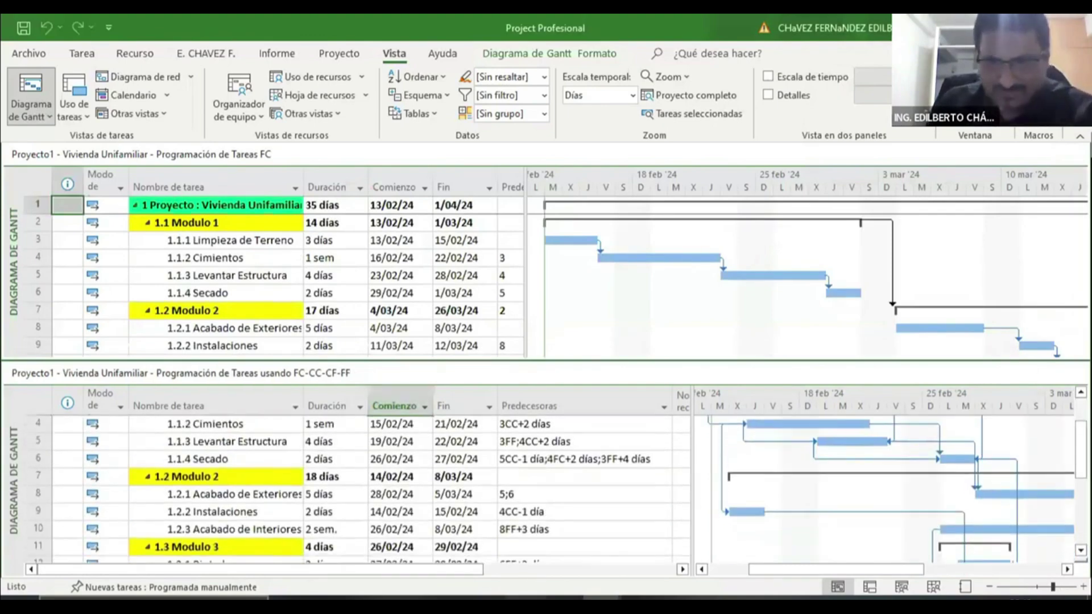
key("alt+Tab")
key("alt+Tab")
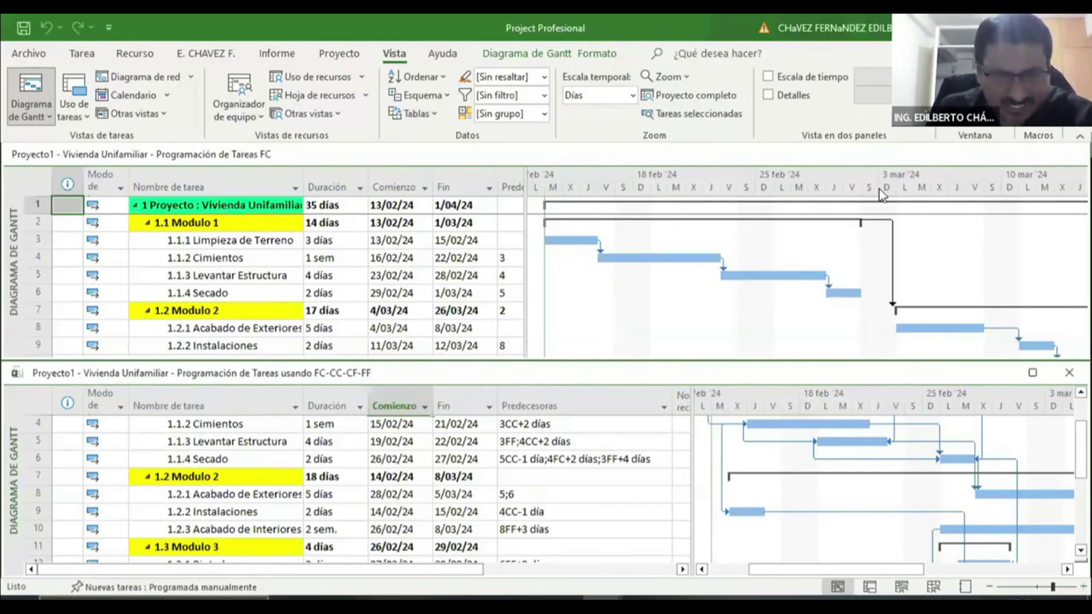
Step: Open a blank Notepad document through the Run dialog and maximize its window
key("super+r")
type("NOTE")
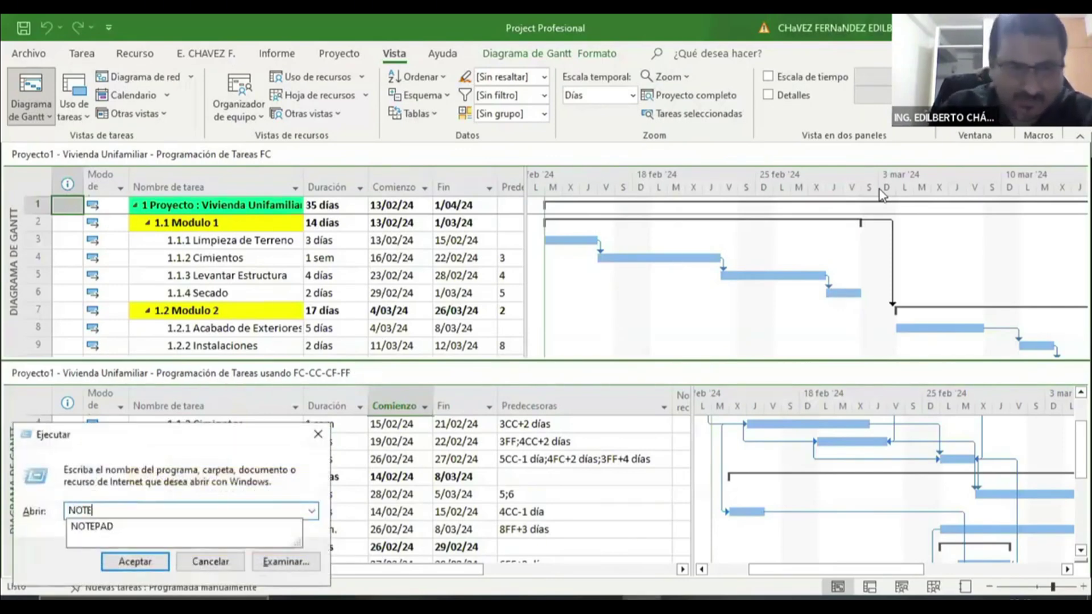
key("Down")
key("Return")
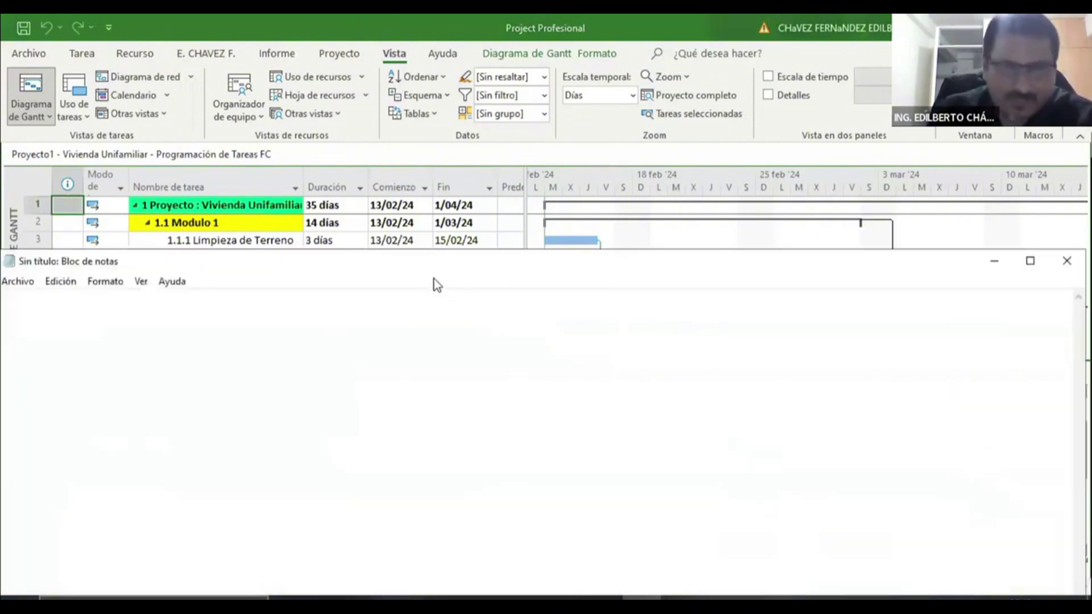
double_click(439, 266)
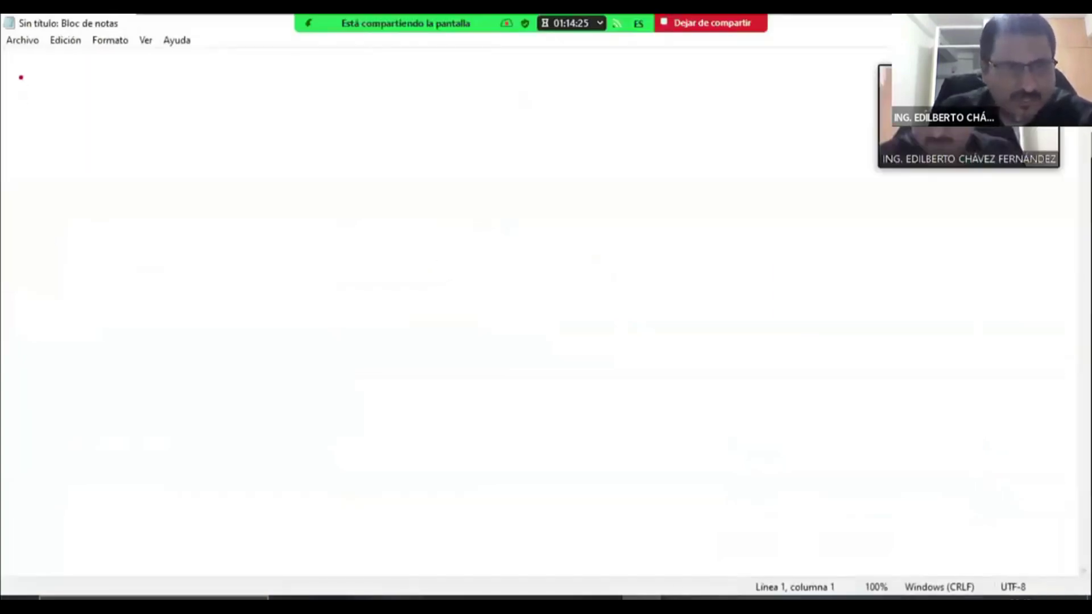
left_click_drag(20, 76, 132, 100)
key("Escape")
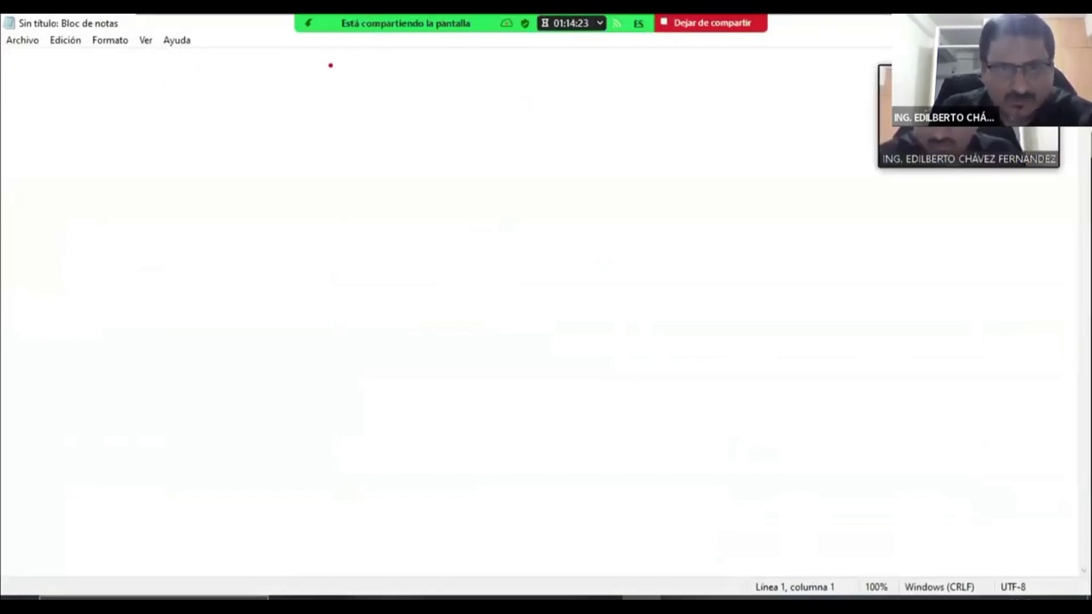
mouse_move(316, 54)
left_mouse_down()
mouse_move(292, 75)
mouse_move(368, 49)
mouse_move(362, 67)
left_mouse_up()
mouse_move(375, 61)
left_mouse_down()
mouse_move(382, 87)
mouse_move(392, 74)
left_mouse_up()
mouse_move(415, 56)
left_mouse_down()
mouse_move(396, 106)
mouse_move(431, 88)
mouse_move(446, 60)
left_mouse_up()
left_click_drag(432, 73, 450, 72)
mouse_move(472, 70)
left_mouse_down()
mouse_move(475, 86)
mouse_move(448, 95)
left_mouse_up()
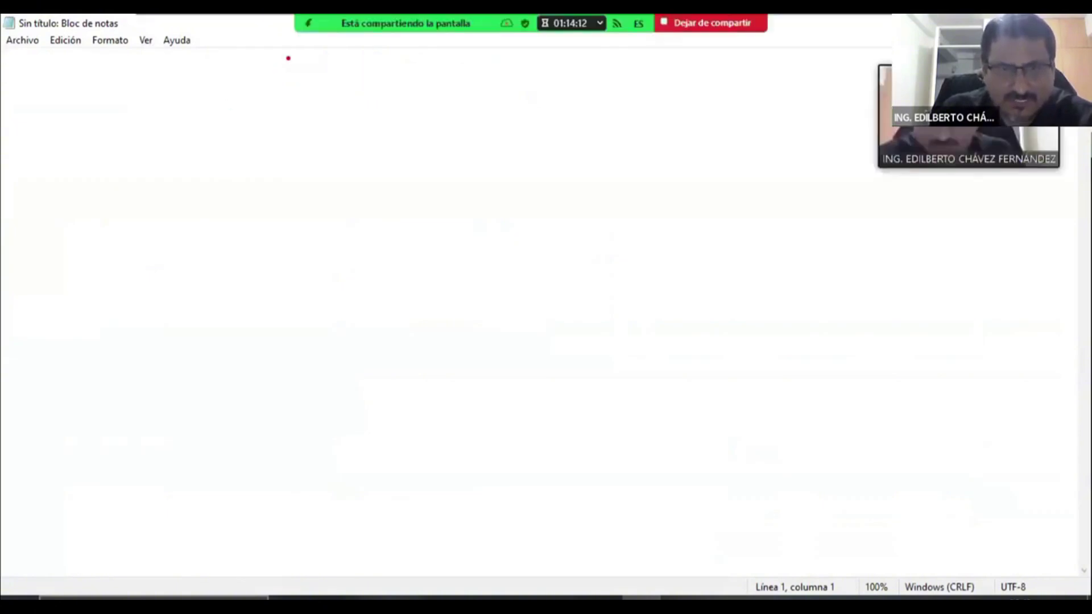
Step: Write the link types FC/FF/CC/CF by hand in red across the upper part of the blank page
left_click_drag(296, 53, 291, 85)
left_click_drag(279, 58, 316, 55)
mouse_move(288, 65)
left_mouse_down()
mouse_move(341, 82)
mouse_move(346, 107)
mouse_move(360, 94)
left_mouse_up()
mouse_move(379, 57)
left_mouse_down()
mouse_move(379, 84)
mouse_move(398, 52)
mouse_move(400, 67)
left_mouse_up()
mouse_move(407, 59)
left_mouse_down()
mouse_move(409, 86)
mouse_move(455, 50)
mouse_move(483, 84)
mouse_move(514, 85)
mouse_move(514, 95)
left_mouse_up()
mouse_move(555, 60)
left_mouse_down()
mouse_move(541, 69)
mouse_move(571, 80)
left_mouse_up()
mouse_move(581, 66)
left_mouse_down()
mouse_move(581, 85)
mouse_move(610, 62)
left_mouse_up()
left_click_drag(585, 74, 608, 73)
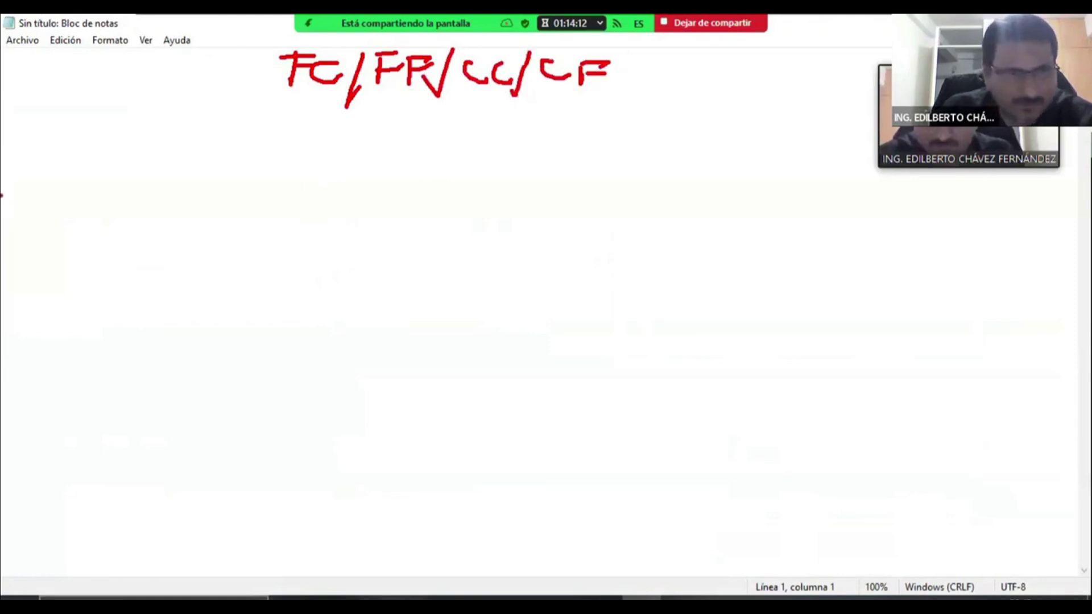
Step: Draw four pairs of red rectangles as staggered task bars, one pair in each quarter of the page below the link types
mouse_move(22, 184)
left_mouse_down()
mouse_move(102, 209)
mouse_move(151, 211)
left_mouse_up()
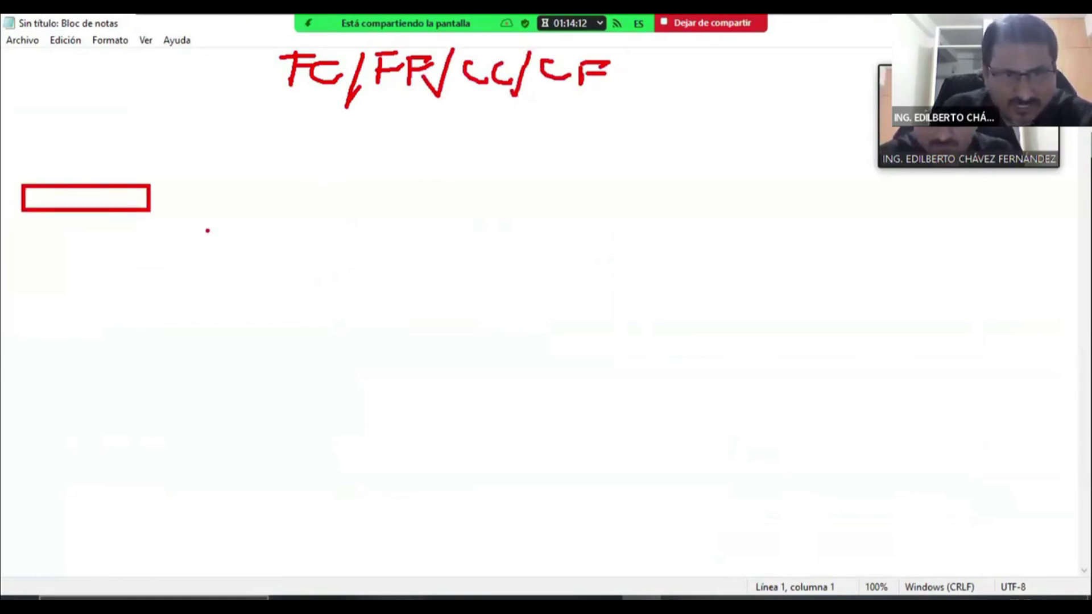
mouse_move(219, 232)
left_mouse_down()
mouse_move(220, 252)
mouse_move(351, 261)
left_mouse_up()
left_click_drag(656, 169, 768, 196)
mouse_move(895, 241)
left_mouse_down()
mouse_move(904, 262)
mouse_move(1021, 269)
left_mouse_up()
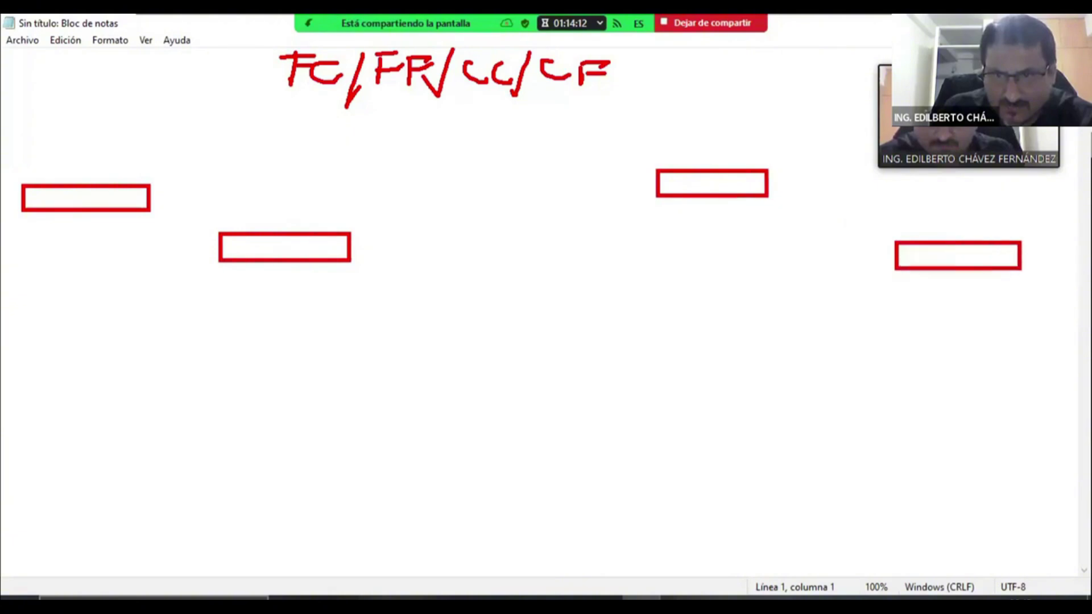
left_click_drag(100, 450, 271, 484)
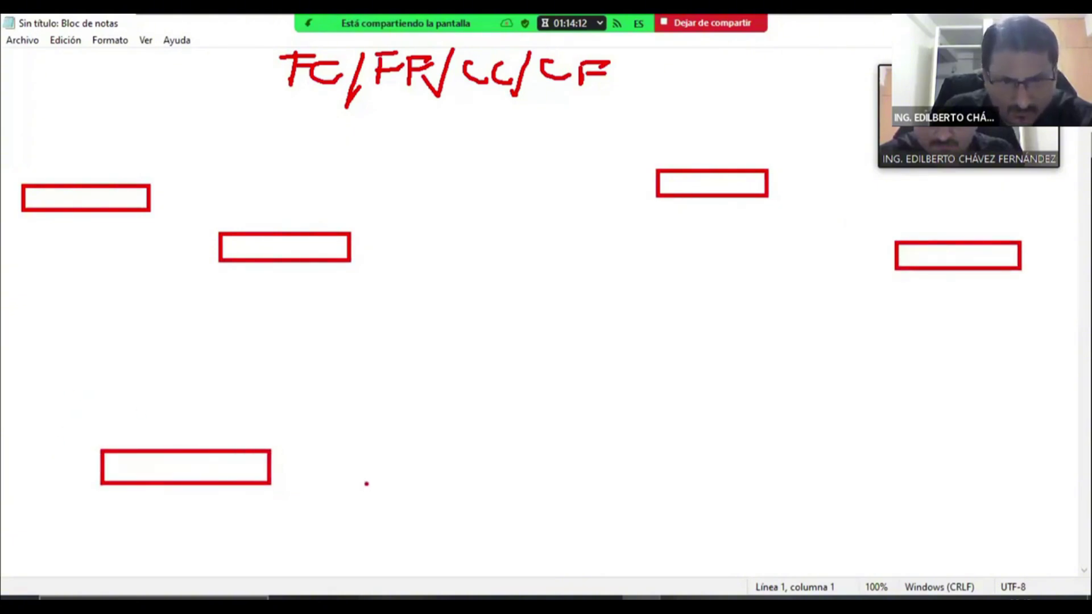
mouse_move(379, 482)
left_mouse_down()
mouse_move(380, 509)
mouse_move(515, 515)
left_mouse_up()
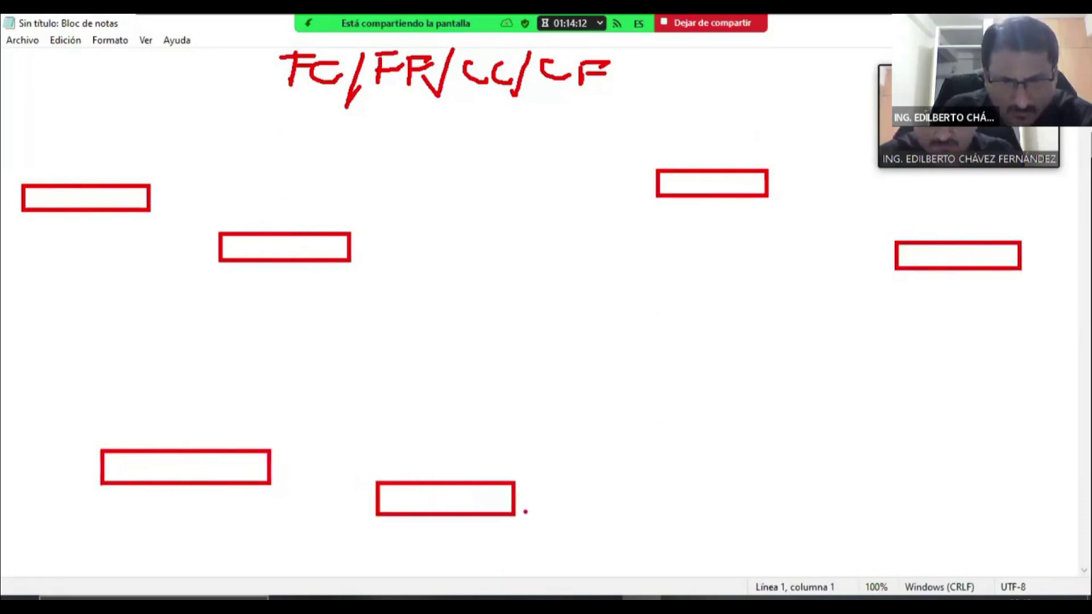
mouse_move(721, 424)
left_mouse_down()
mouse_move(836, 427)
mouse_move(882, 454)
mouse_move(872, 456)
mouse_move(1063, 515)
mouse_move(1024, 511)
left_mouse_up()
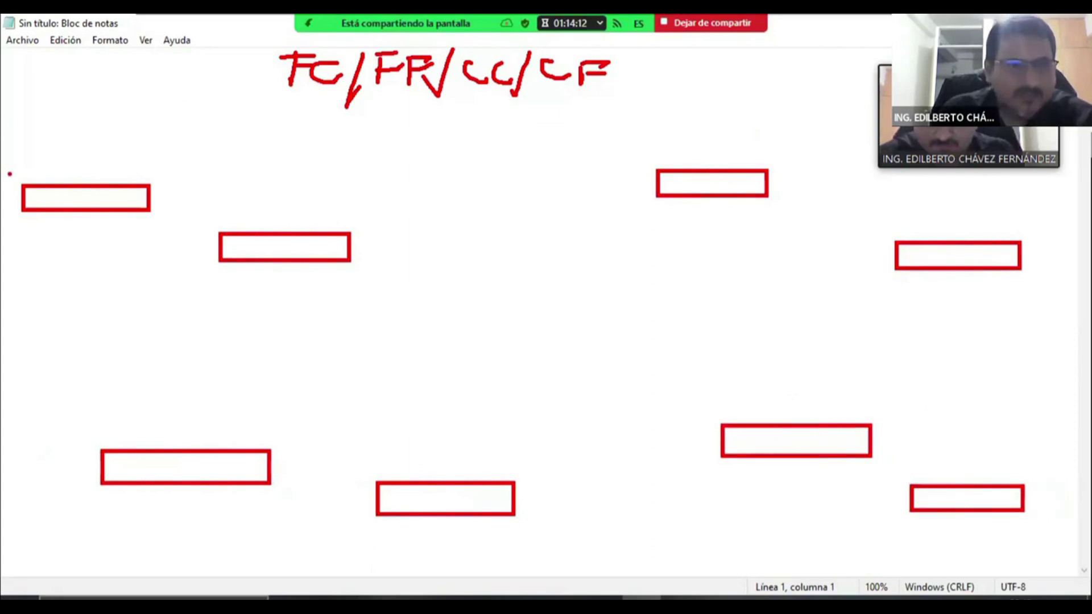
Step: Handwrite red labels a and b in both upper pairs and the lower-left pair of bars, and c and d in the lower-right pair
left_click_drag(87, 196, 87, 219)
mouse_move(260, 237)
left_mouse_down()
mouse_move(285, 254)
mouse_move(259, 257)
left_mouse_up()
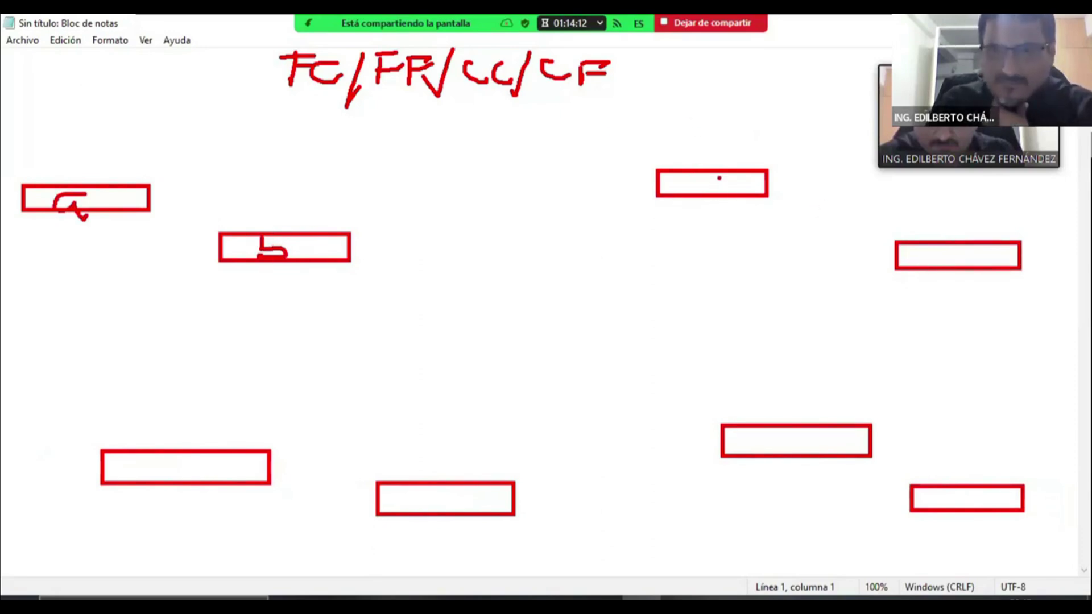
left_click_drag(719, 178, 711, 194)
left_click_drag(725, 176, 735, 203)
mouse_move(956, 245)
left_mouse_down()
mouse_move(971, 266)
mouse_move(942, 272)
left_mouse_up()
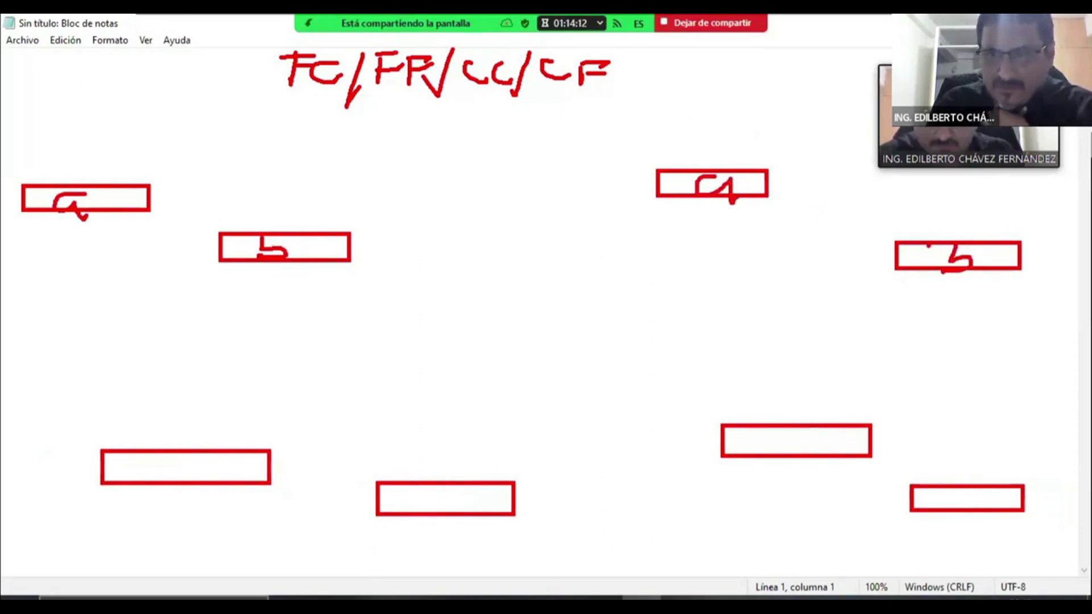
mouse_move(183, 455)
left_mouse_down()
mouse_move(172, 473)
mouse_move(202, 480)
left_mouse_up()
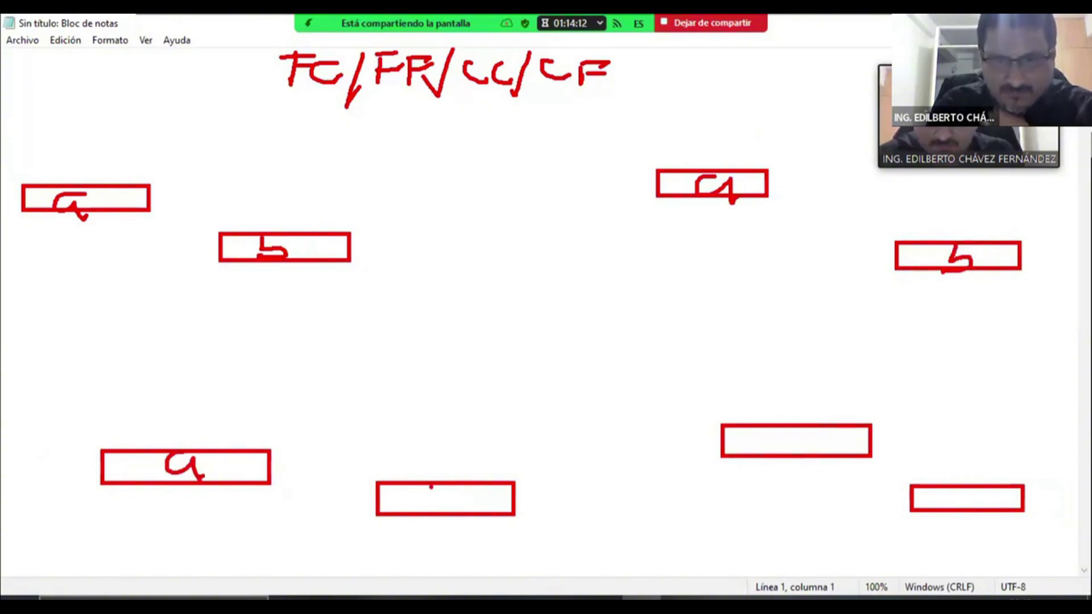
left_click_drag(431, 487, 403, 516)
mouse_move(789, 433)
left_mouse_down()
mouse_move(775, 445)
mouse_move(792, 450)
left_mouse_up()
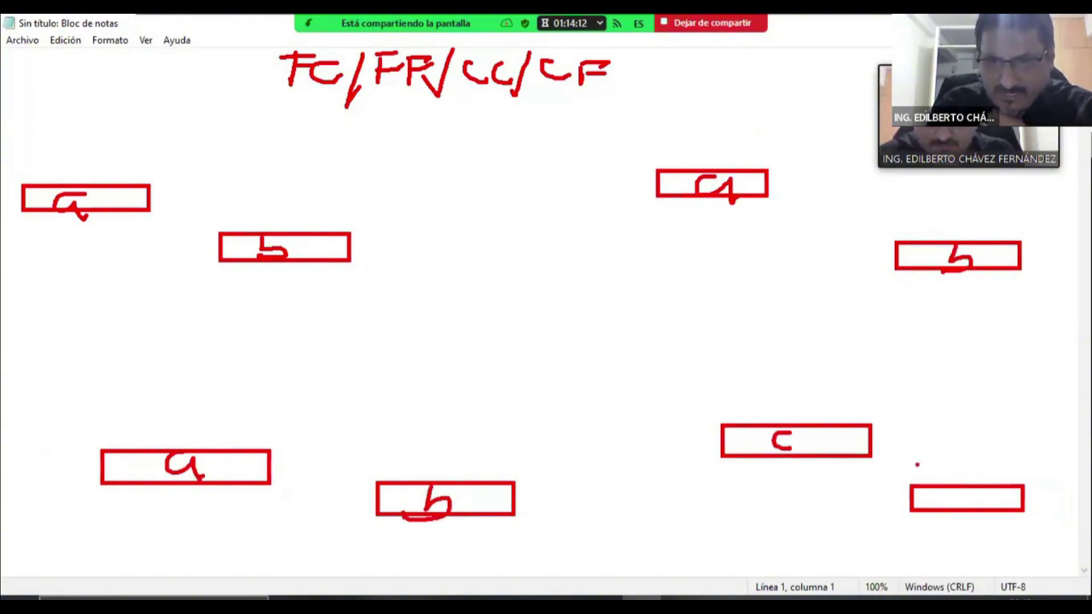
left_click_drag(982, 496, 985, 509)
left_click_drag(987, 480, 992, 521)
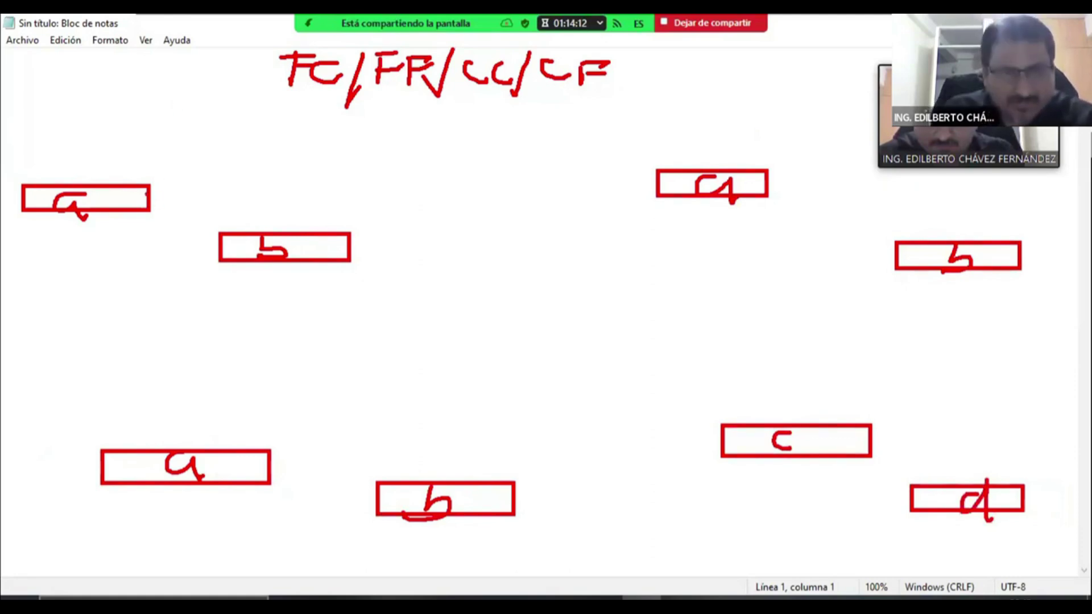
Step: Draw a short red horizontal line from the end of the upper-left bar a, and a blue rectangle above that bar
left_click_drag(146, 194, 190, 194)
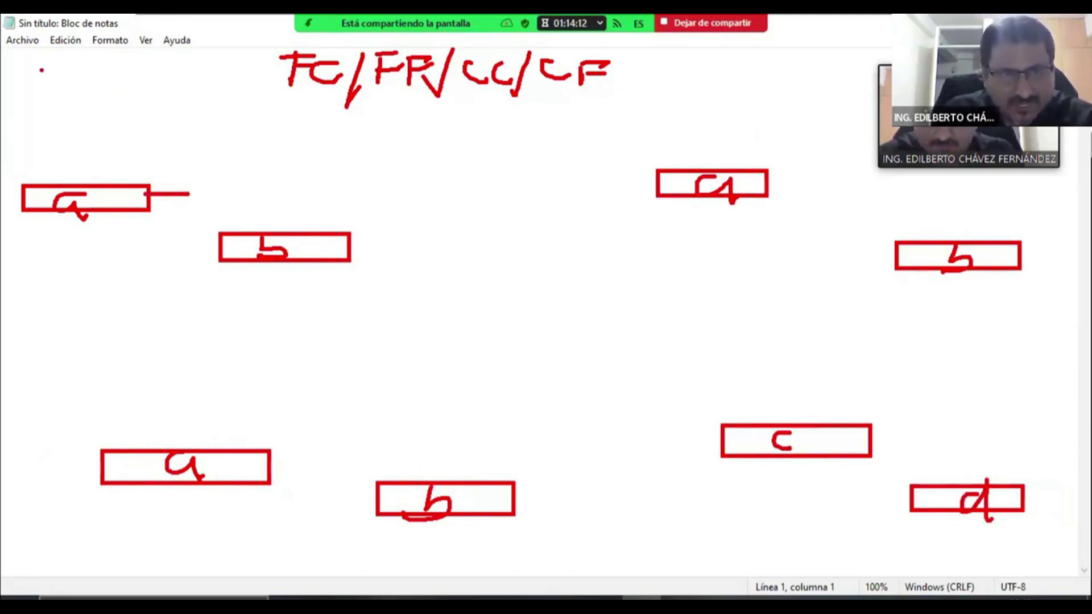
left_click_drag(24, 59, 193, 95)
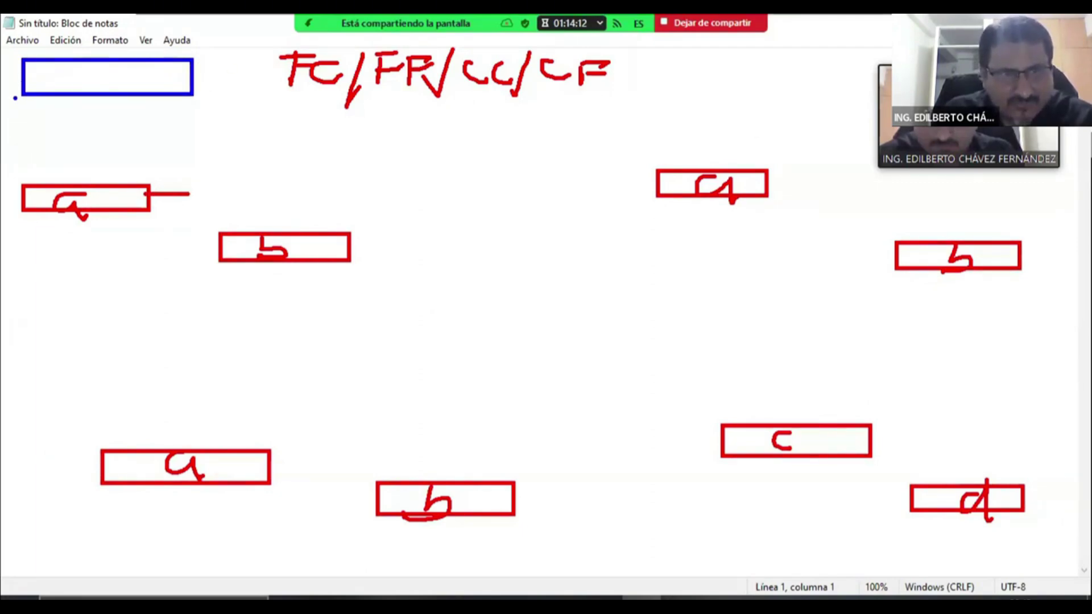